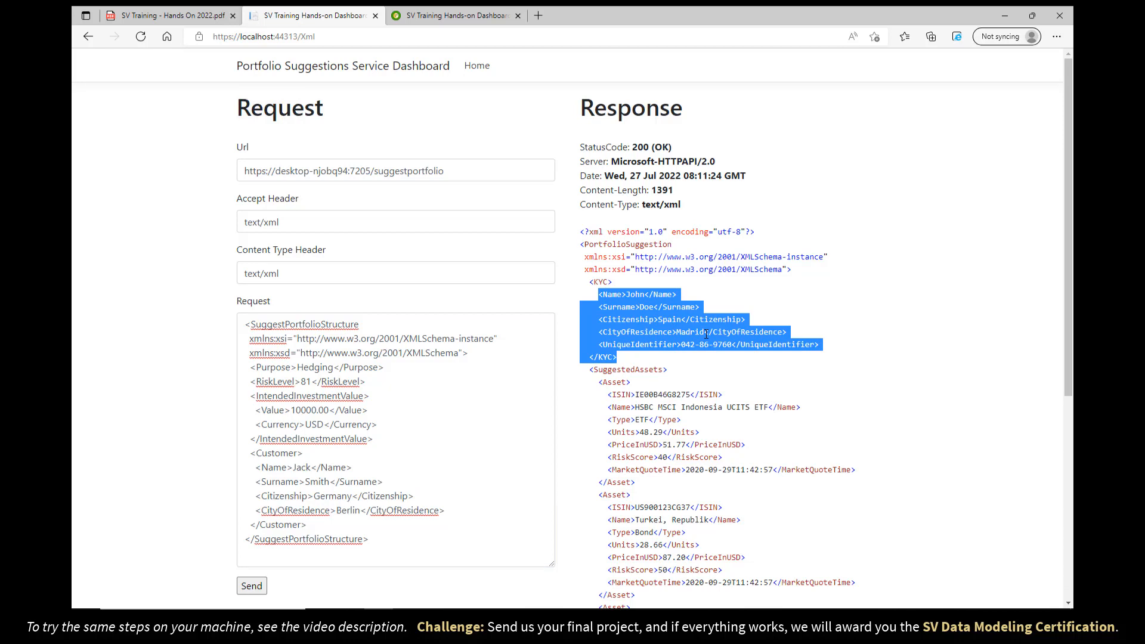
Step: Switch to Service Virtualization Designer and expand the response's KYC columns in the Samples from Documentation rule to review the functions available for Surname
click(706, 335)
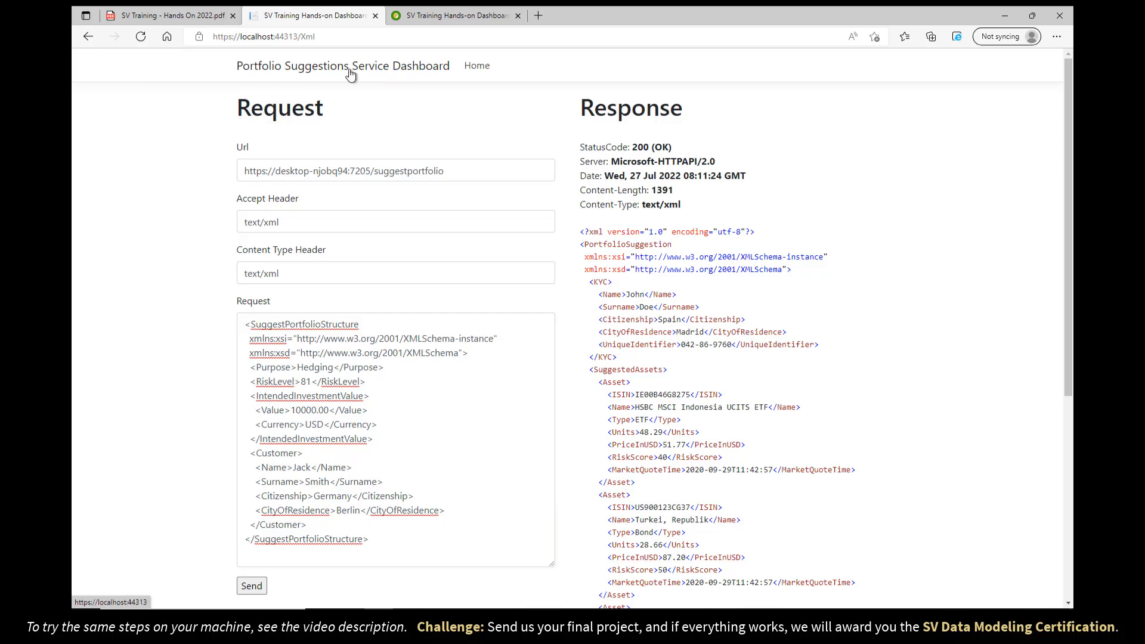
click(525, 621)
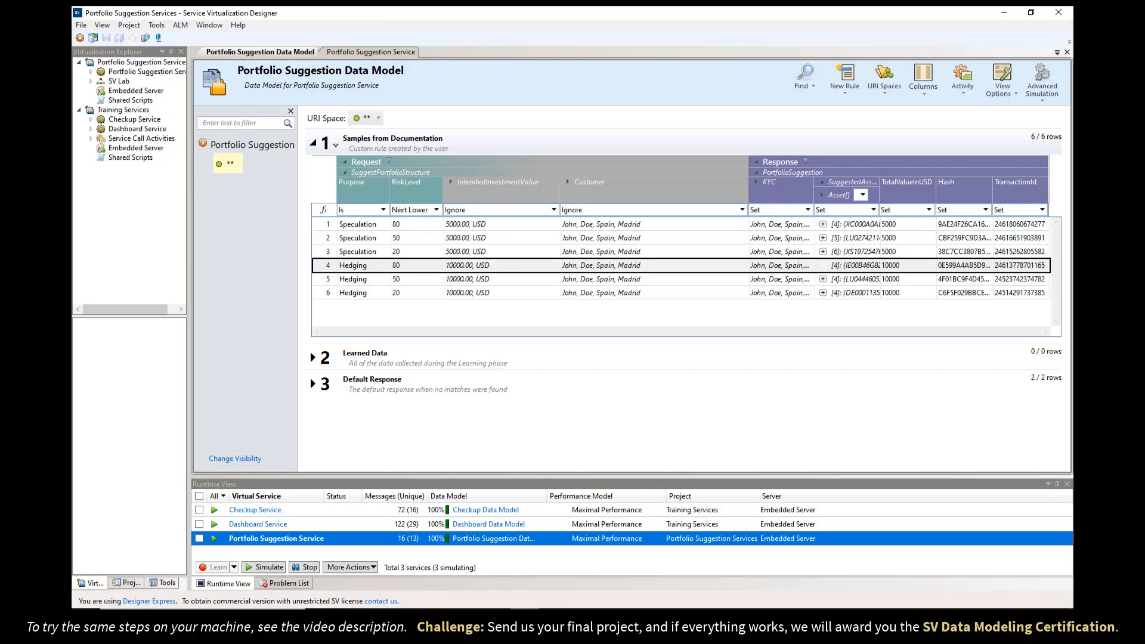
drag(749, 192, 809, 194)
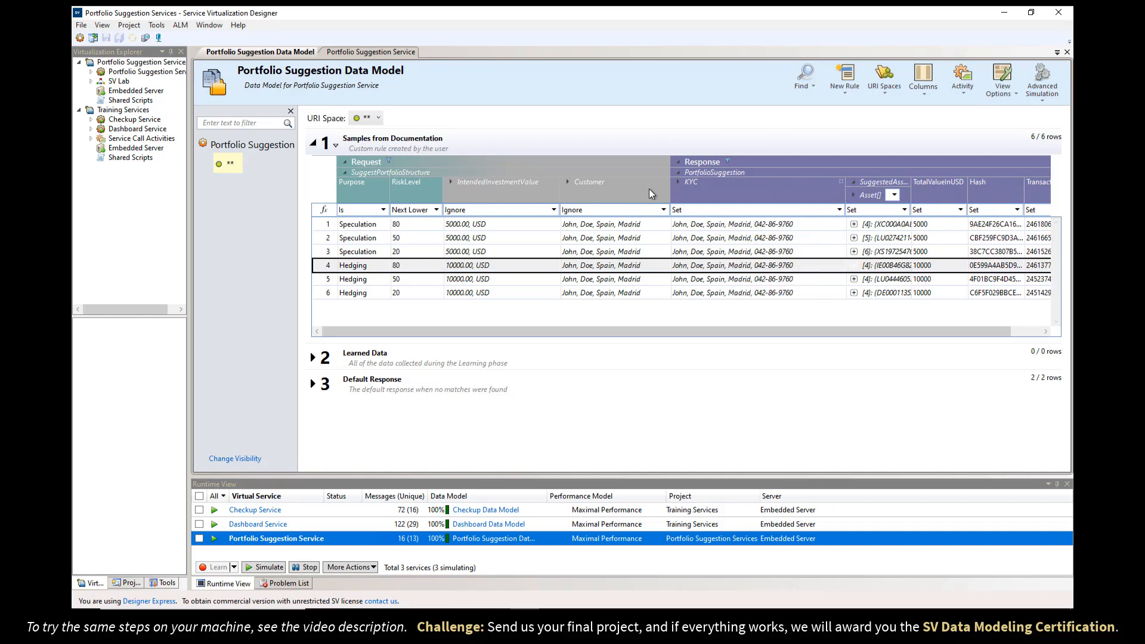
click(679, 184)
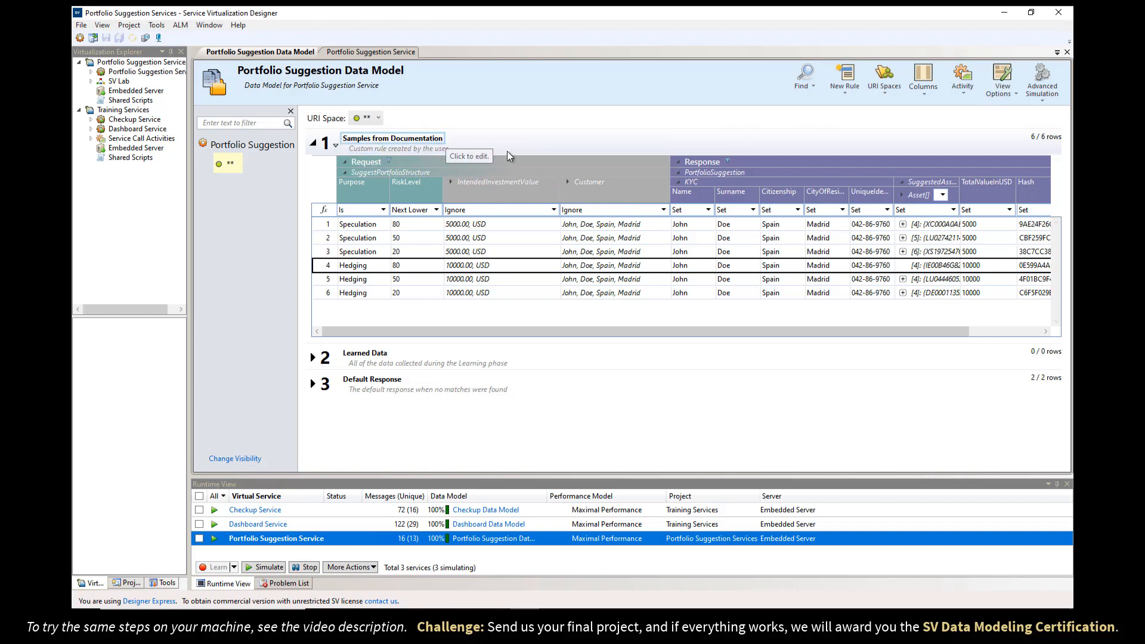
click(753, 210)
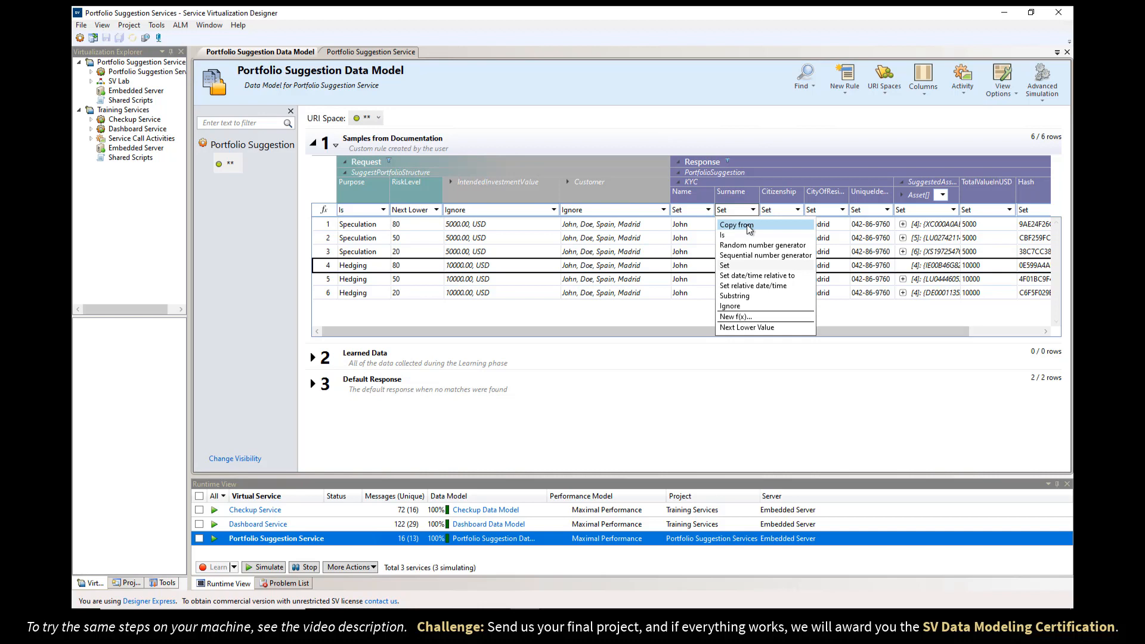
click(314, 146)
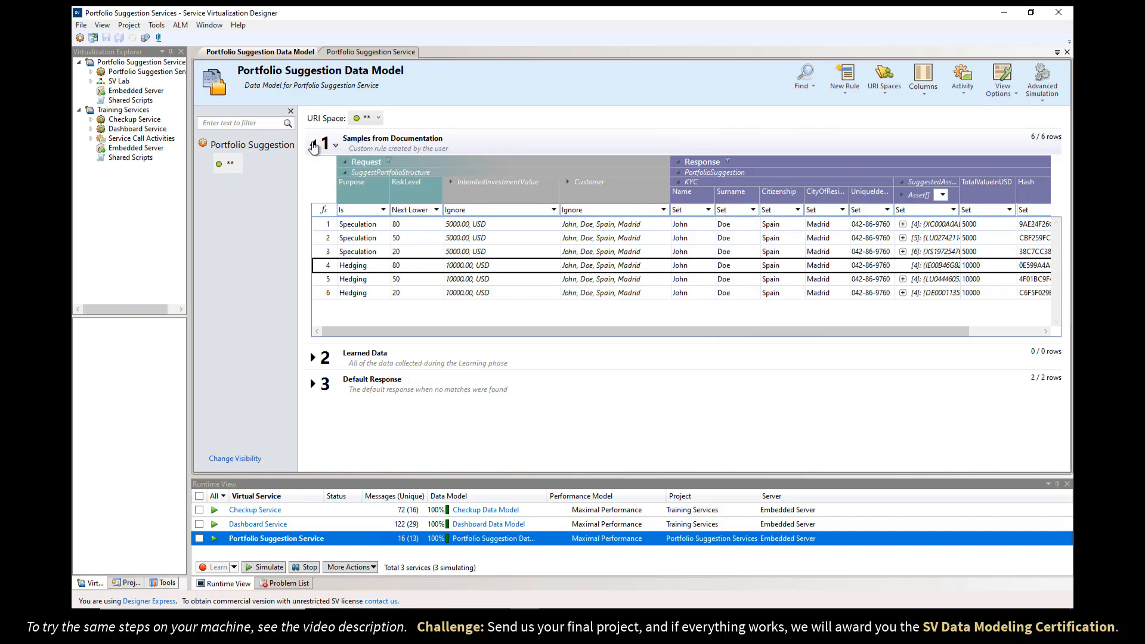
click(314, 146)
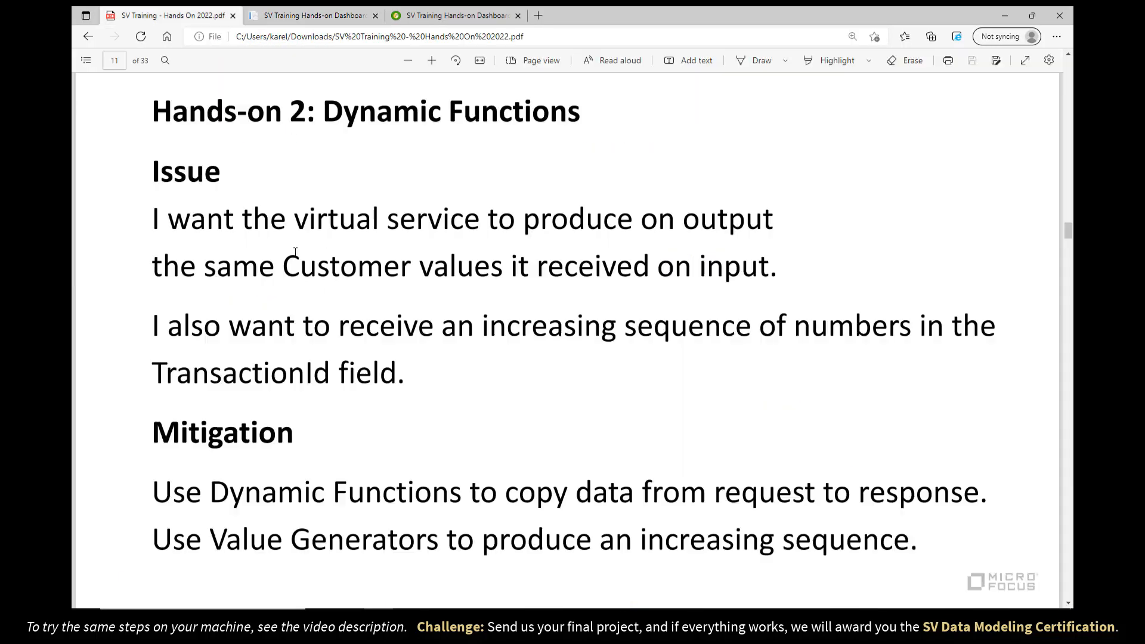
Step: Copy the rule name "Copy Customer data to response" from the Hands-on 2 instructions in the training PDF
scroll(319, 273, down, 10)
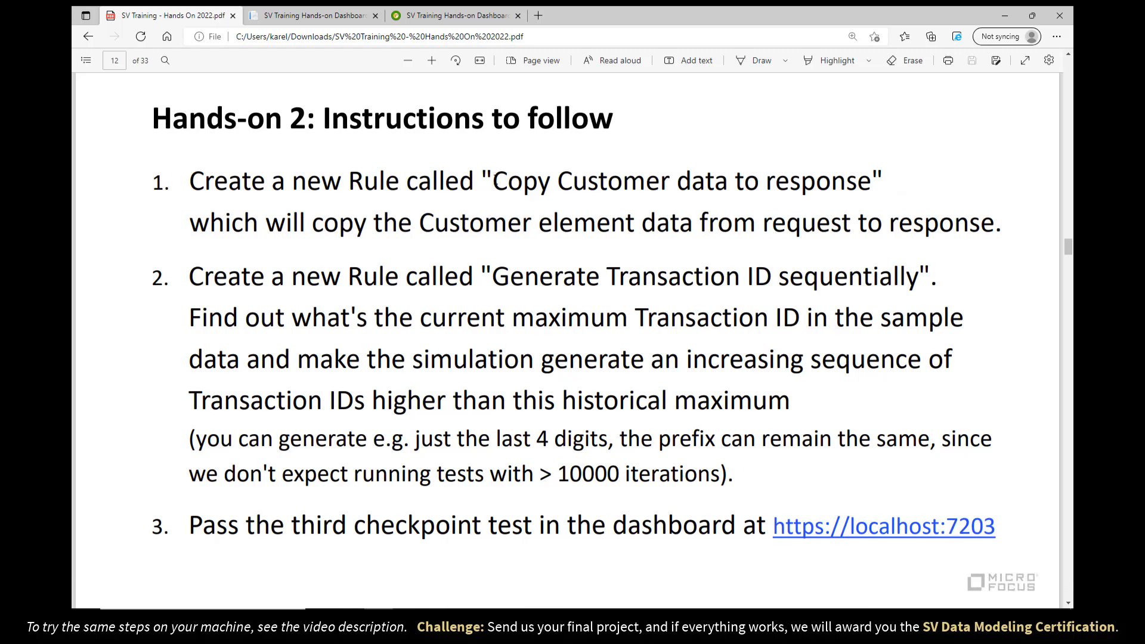
drag(493, 182, 871, 182)
key(ctrl+c)
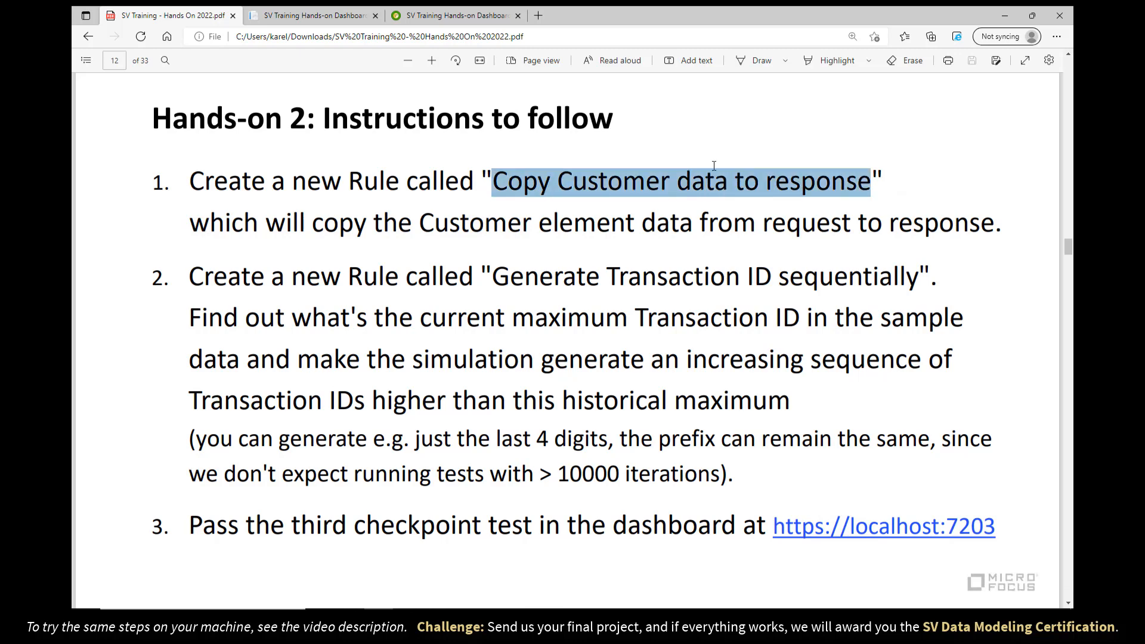
Step: Switch to Service Virtualization Designer and create a data rule named "Copy Customer data to response" for the current operation only
click(525, 619)
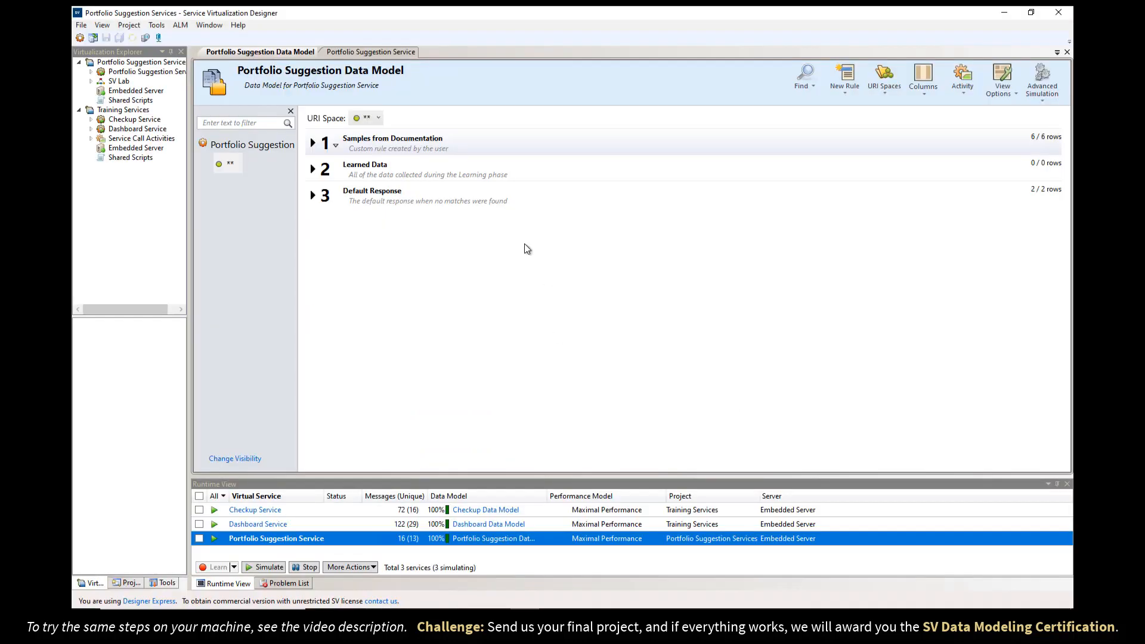
click(846, 91)
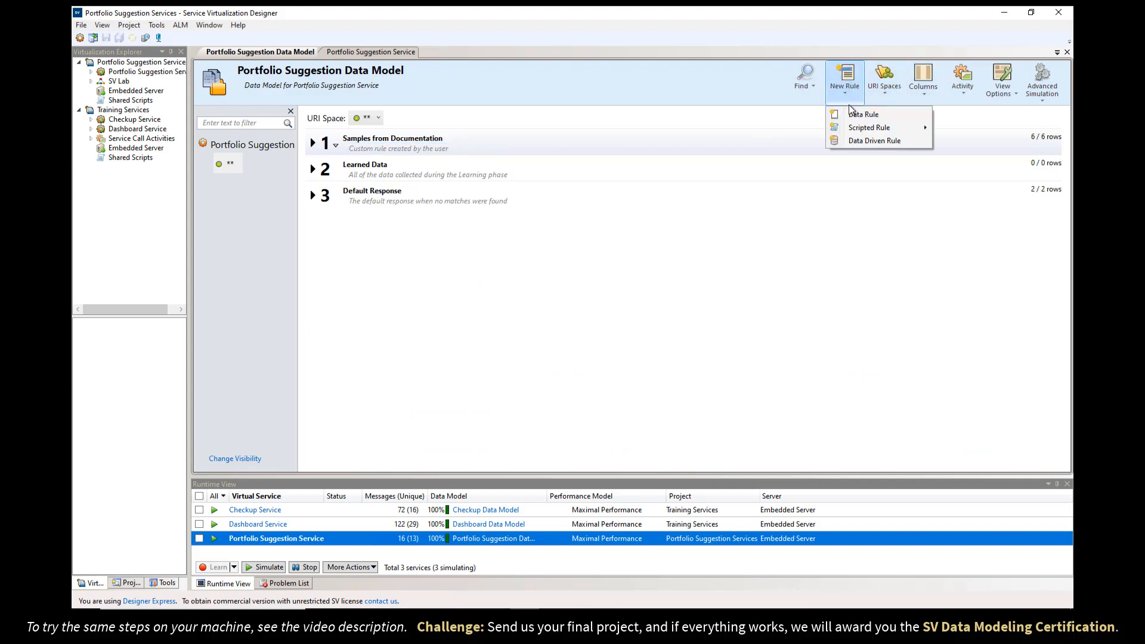
click(857, 119)
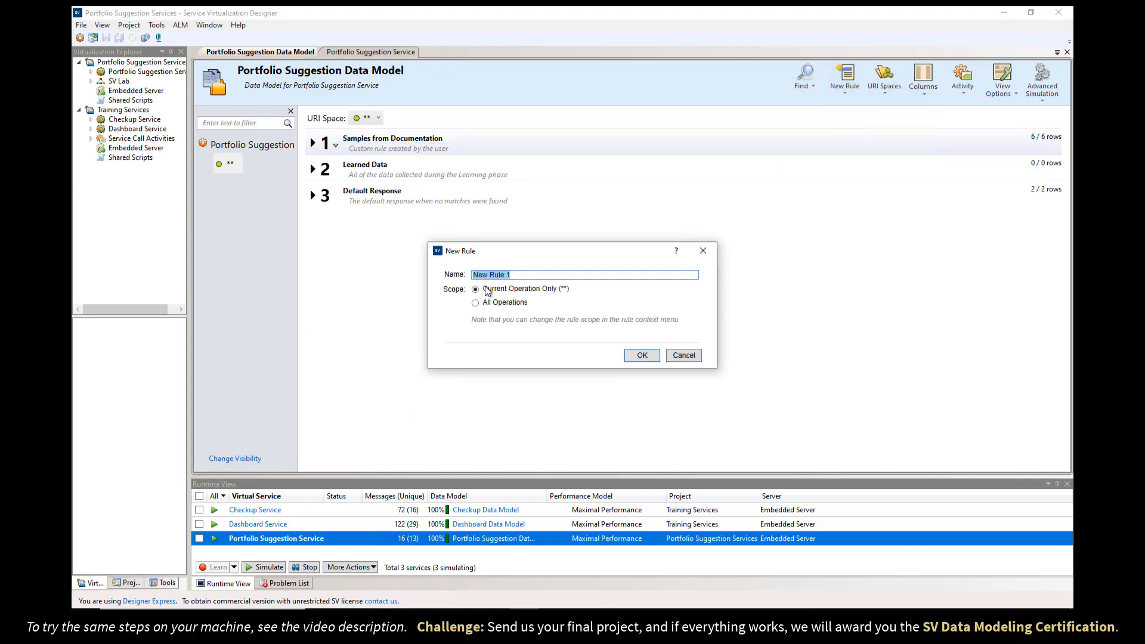
key(ctrl+v)
click(642, 356)
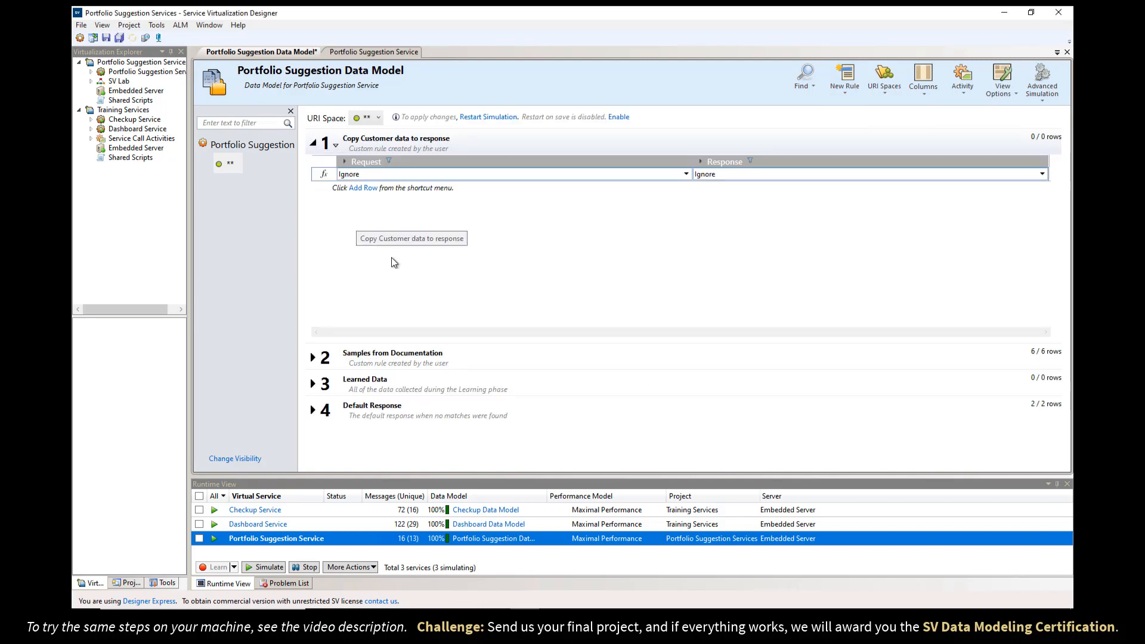
Step: Add a row to the "Copy Customer data to response" rule and open its row detail
click(360, 189)
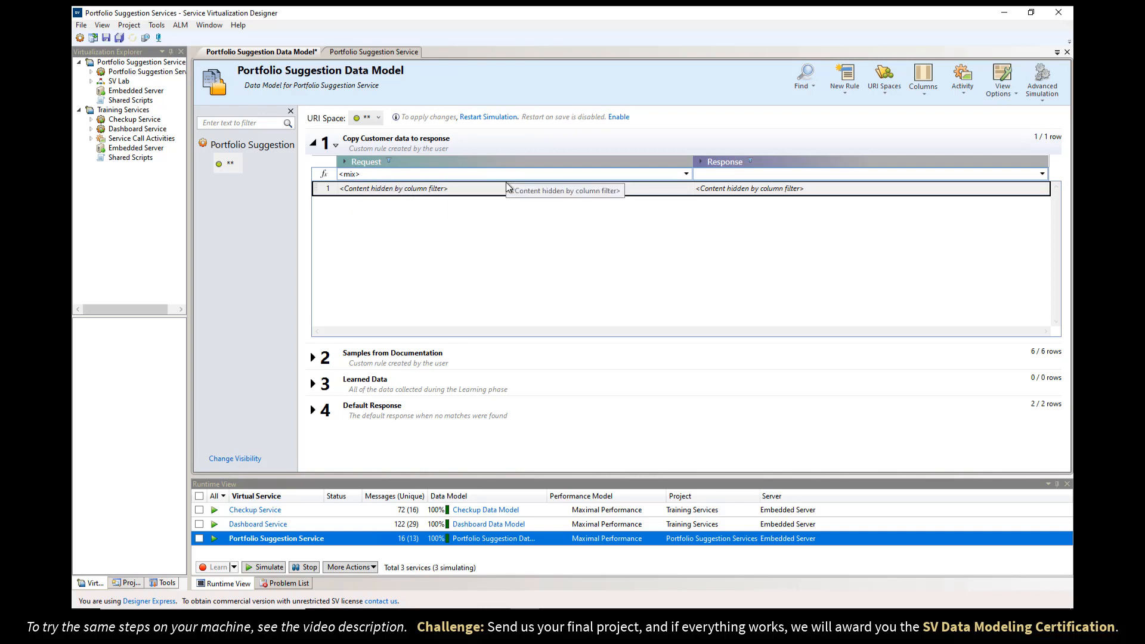
click(443, 190)
right_click(444, 190)
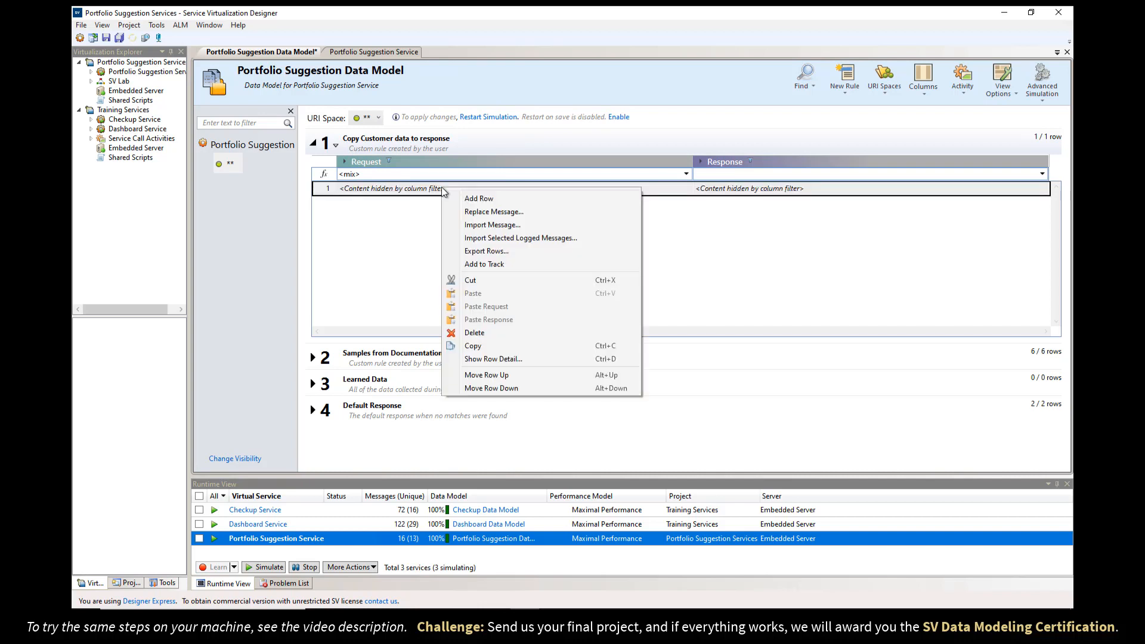
click(511, 363)
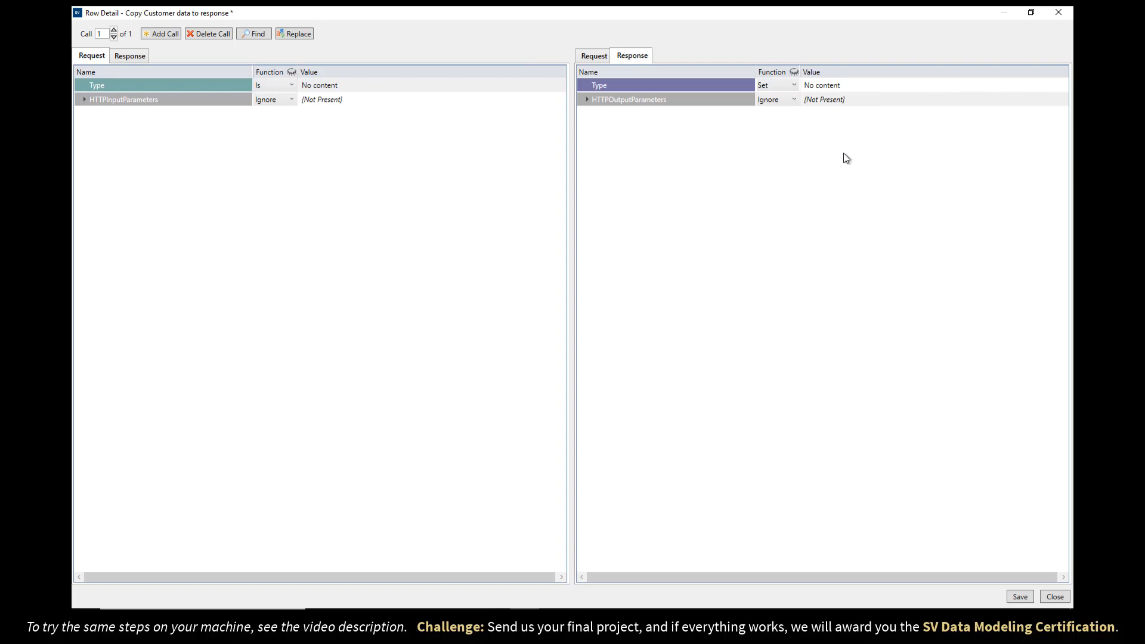
Step: Set the request type to SuggestPortfolioStructure, expand that structure and change the type's function to Ignore
click(326, 84)
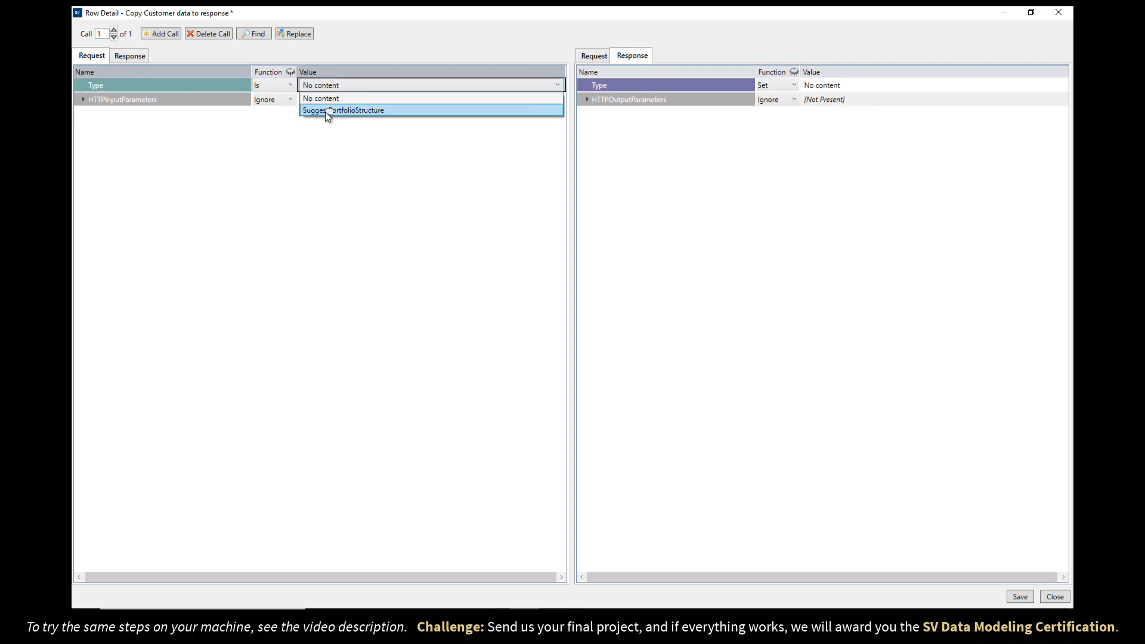
click(326, 110)
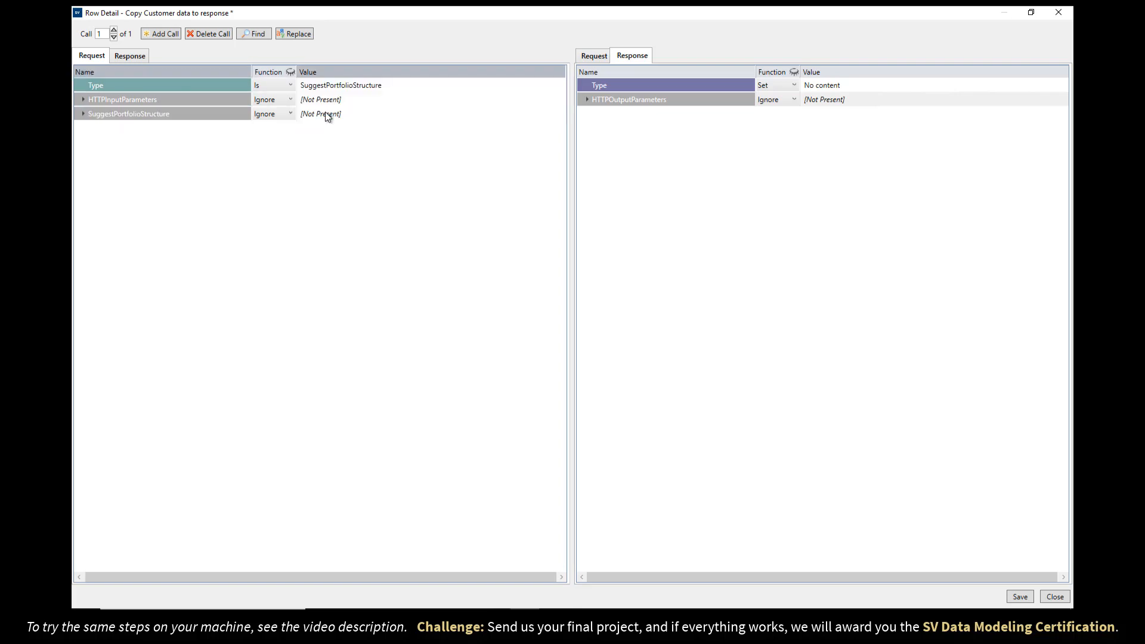
click(83, 113)
click(289, 86)
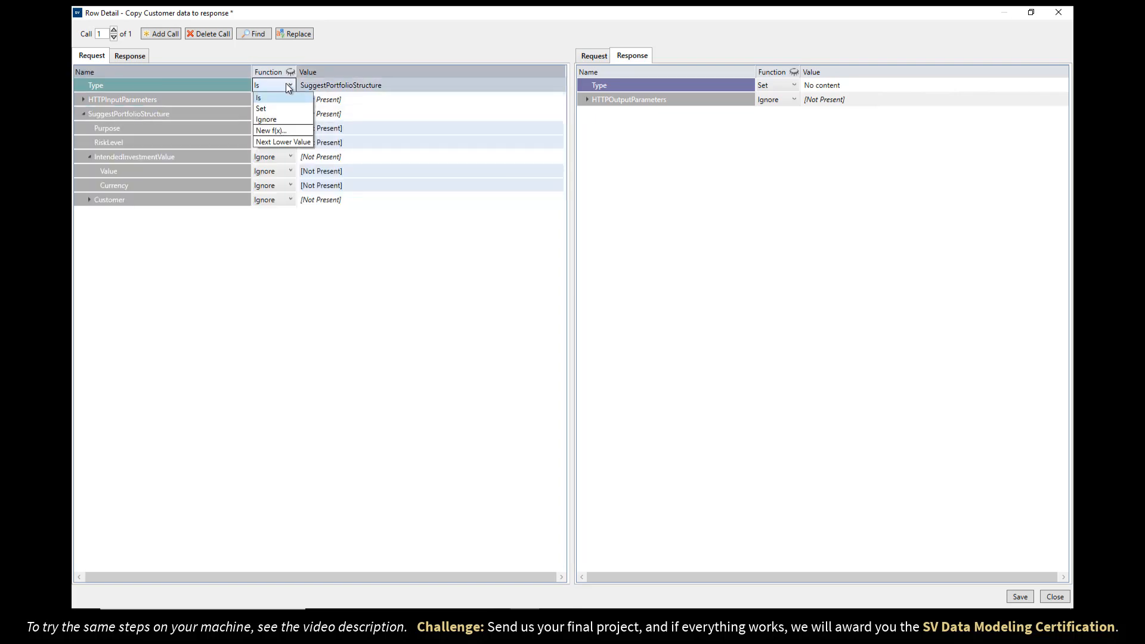
click(288, 119)
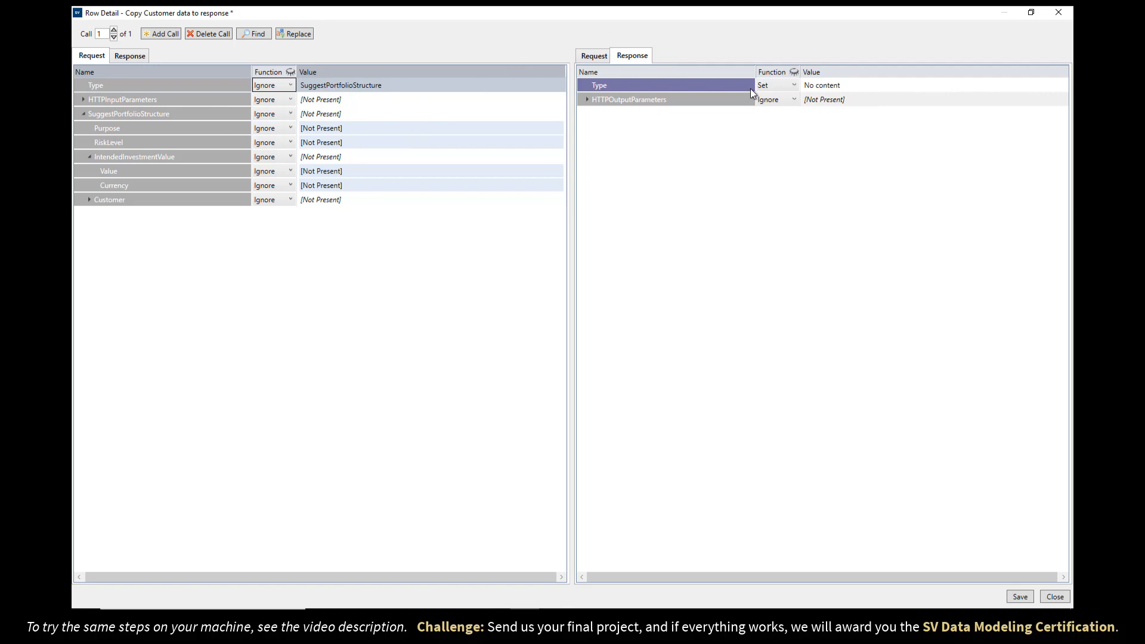
Step: Set the response type to PortfolioSuggestion and expand its structure to show the KYC fields
click(806, 86)
click(879, 108)
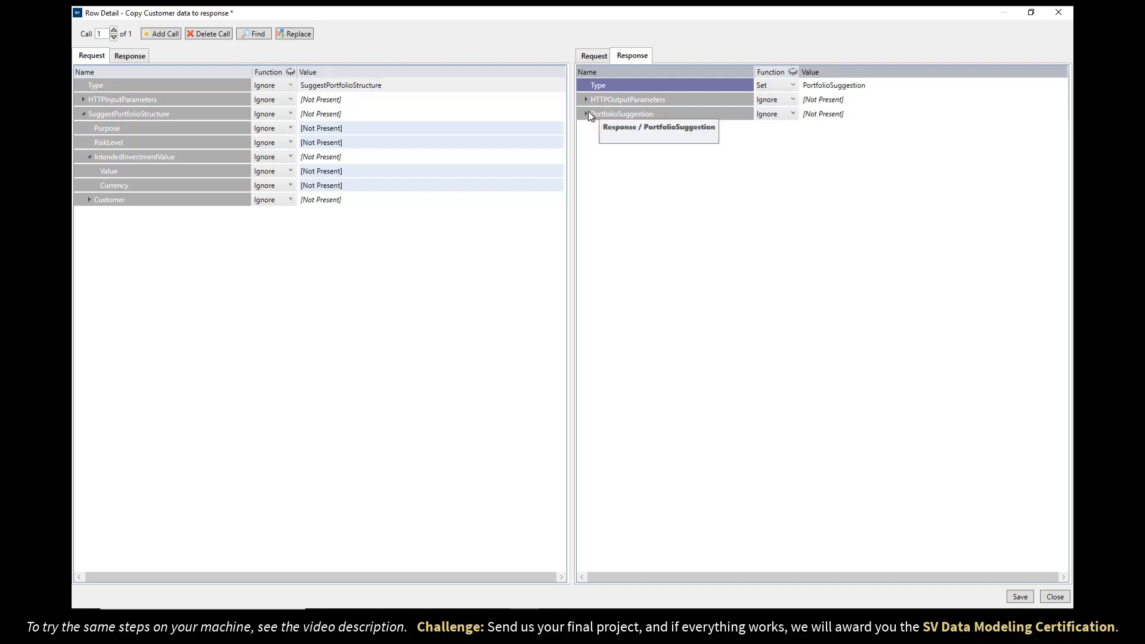
click(585, 113)
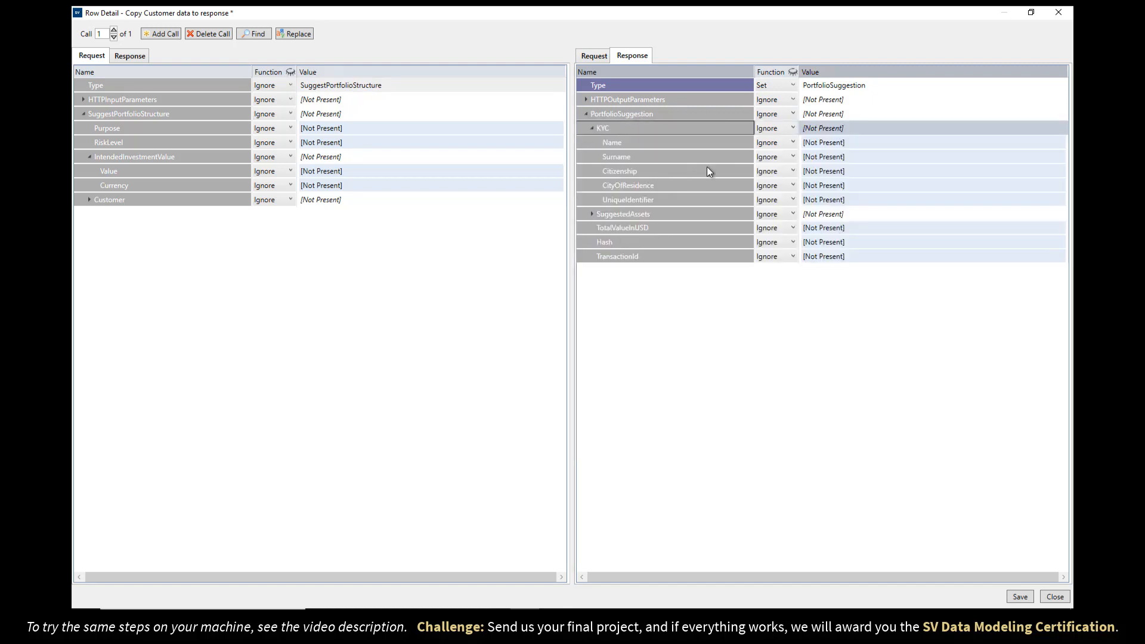
Step: Make the response's KYC Name field use Copy from with the request's Customer Name as its source
click(783, 144)
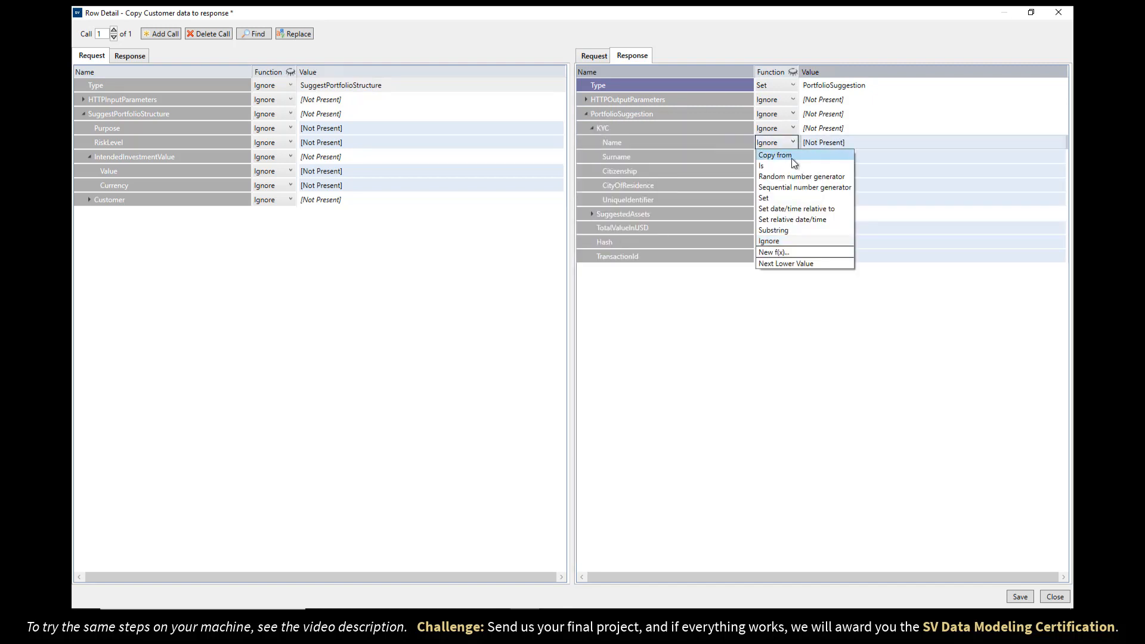
click(779, 156)
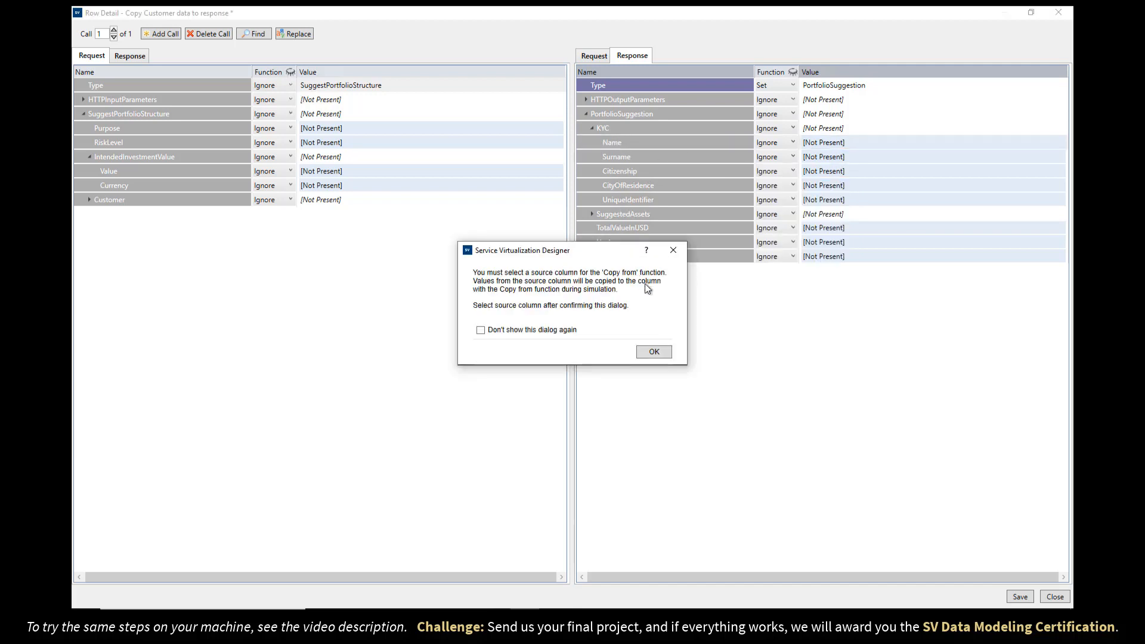
click(654, 351)
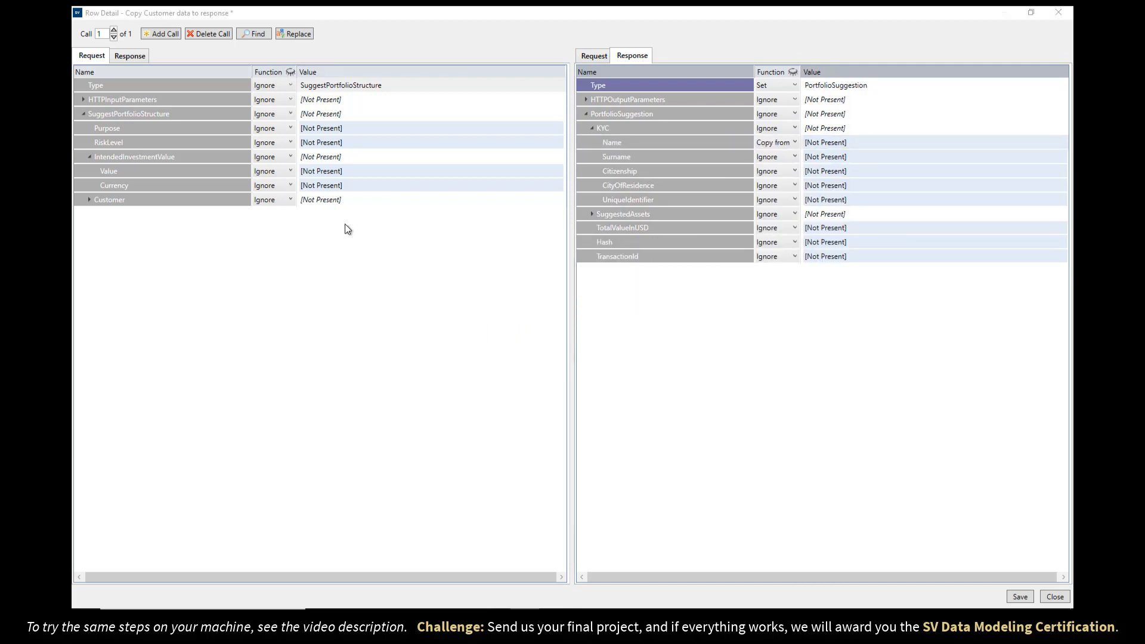
click(89, 200)
click(109, 215)
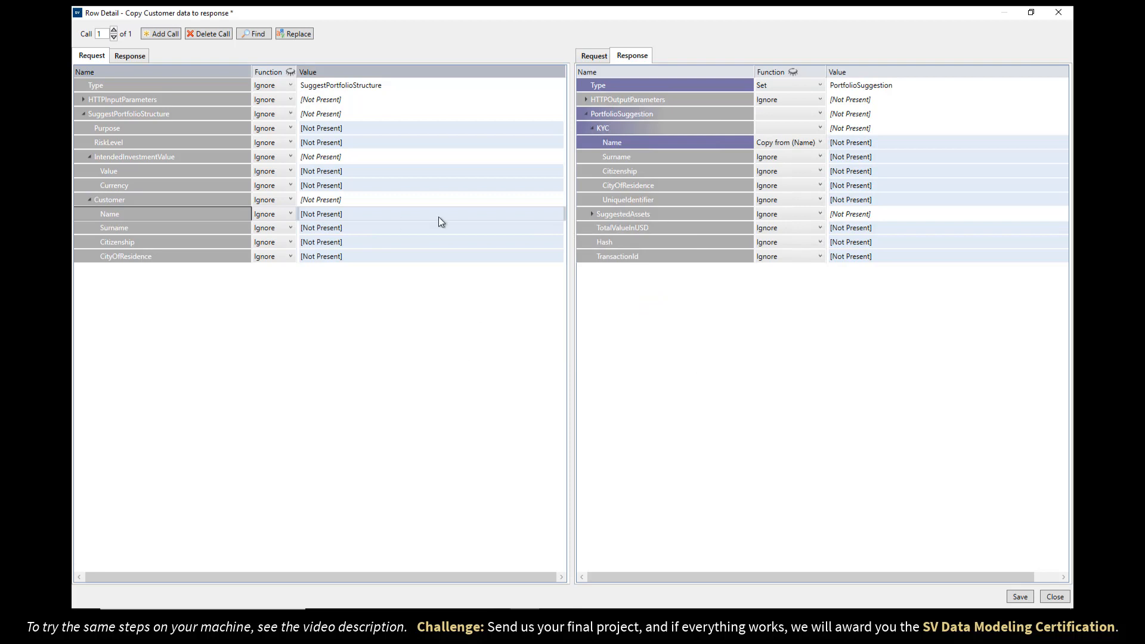
Step: Make the response's KYC Surname and Citizenship fields copy from the matching Customer fields in the request
click(793, 157)
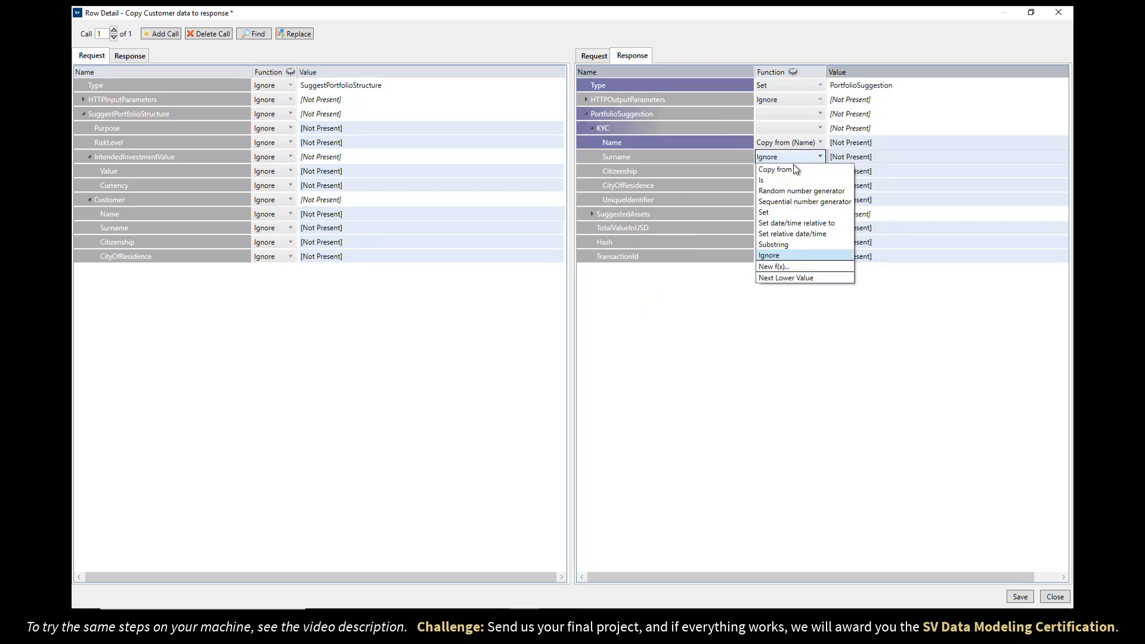
click(782, 165)
click(121, 230)
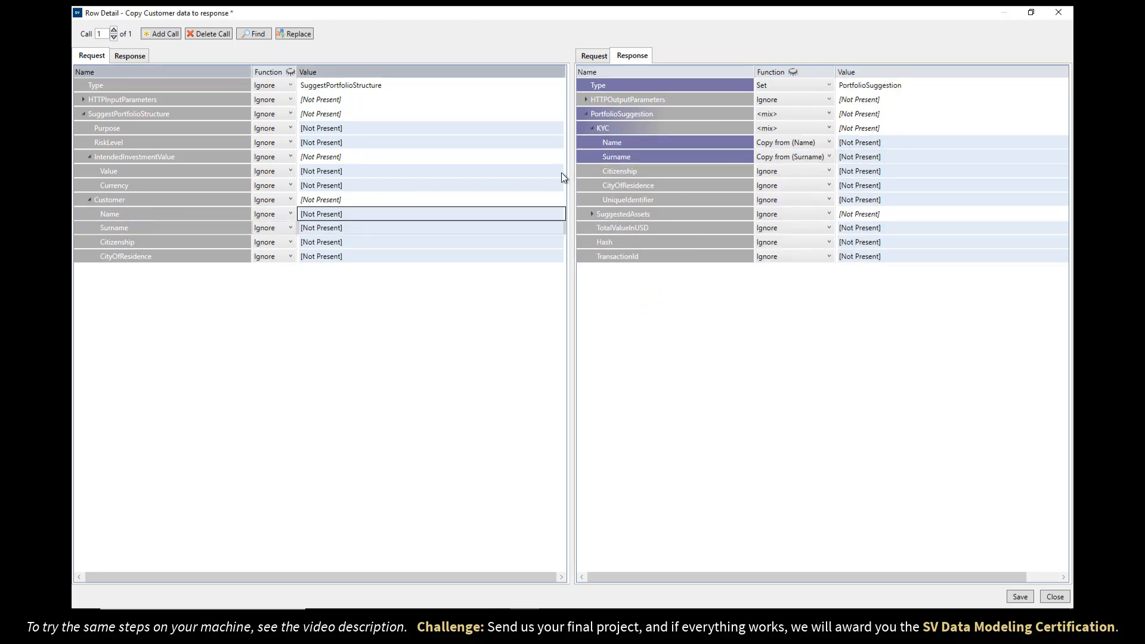
click(781, 172)
click(786, 169)
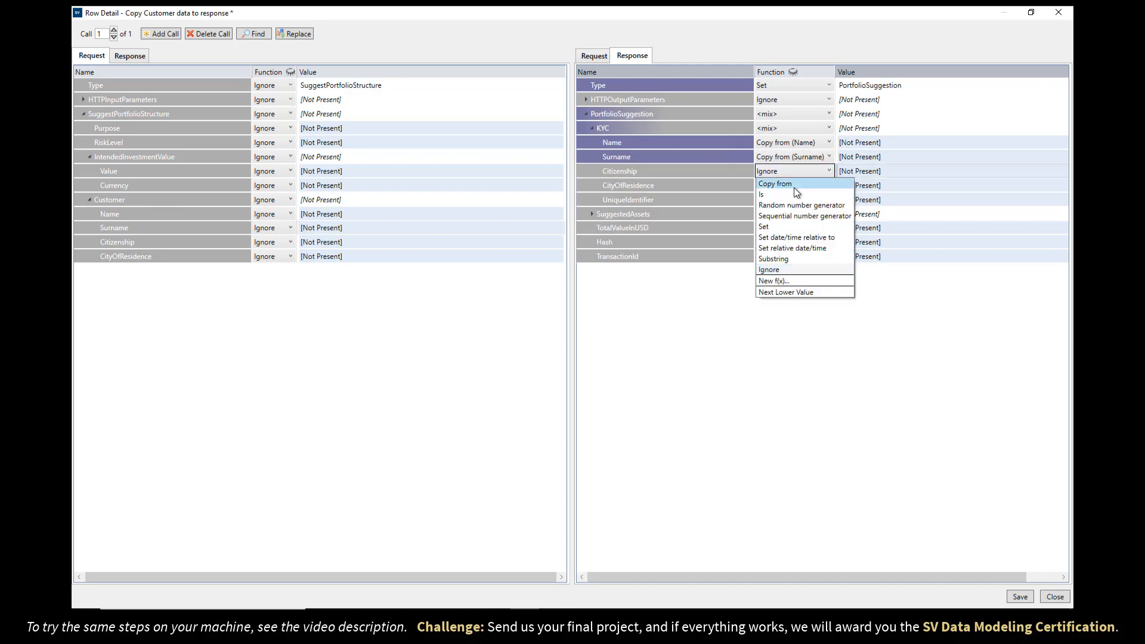
click(793, 186)
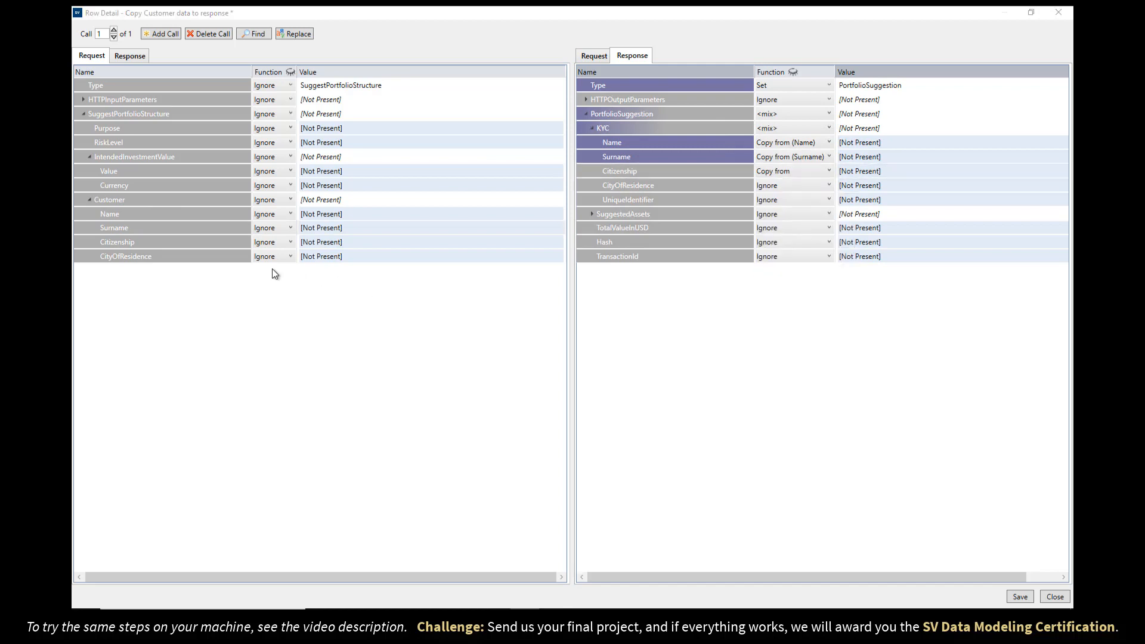
click(110, 244)
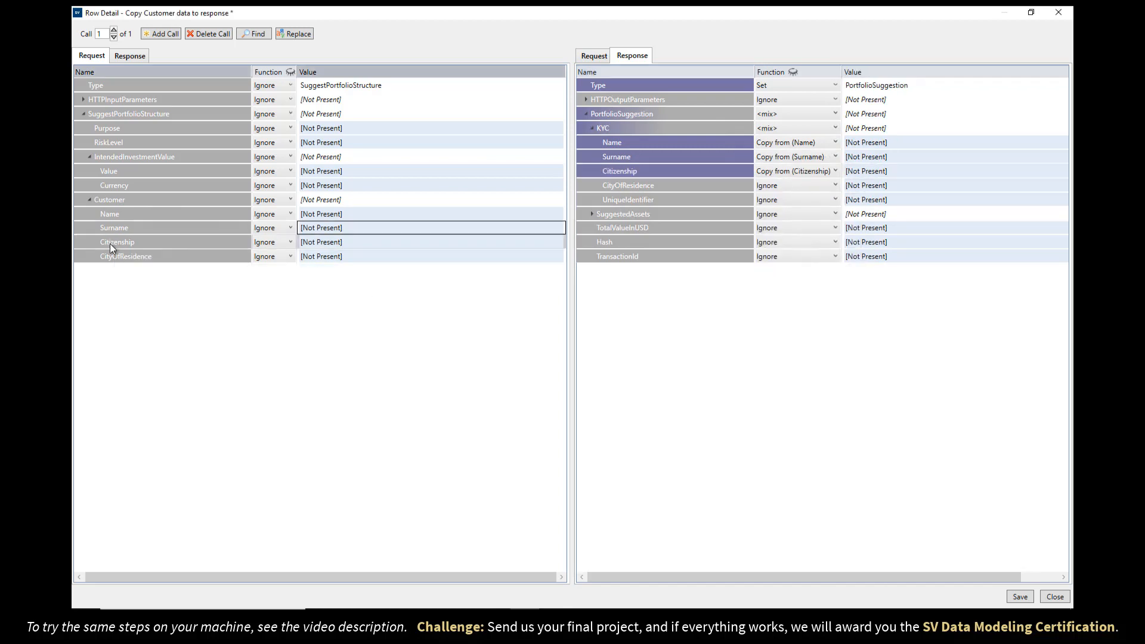
Step: Make the response's KYC CityOfResidence copy from the request's Customer CityOfResidence, and save and close the row detail
click(824, 185)
click(824, 185)
click(819, 198)
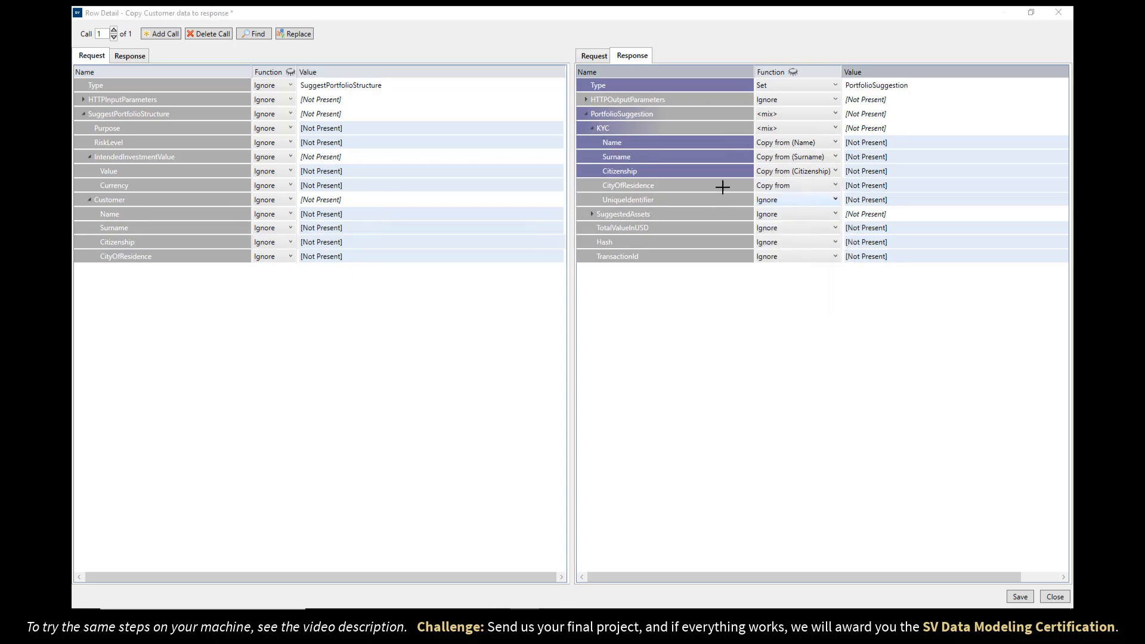
click(127, 258)
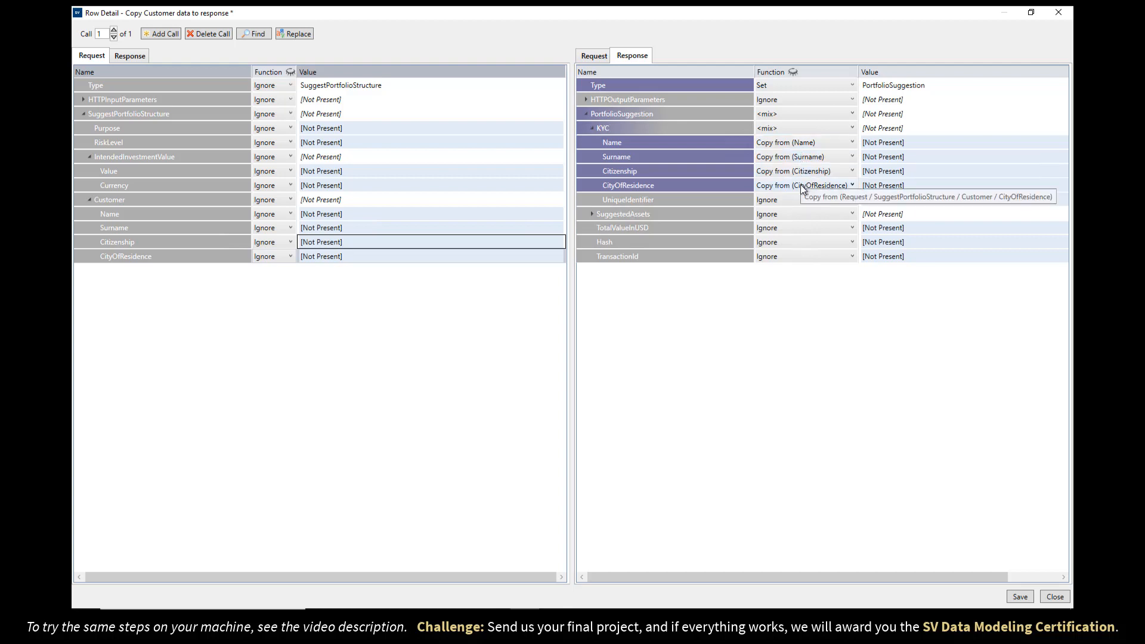
click(1026, 596)
click(1059, 597)
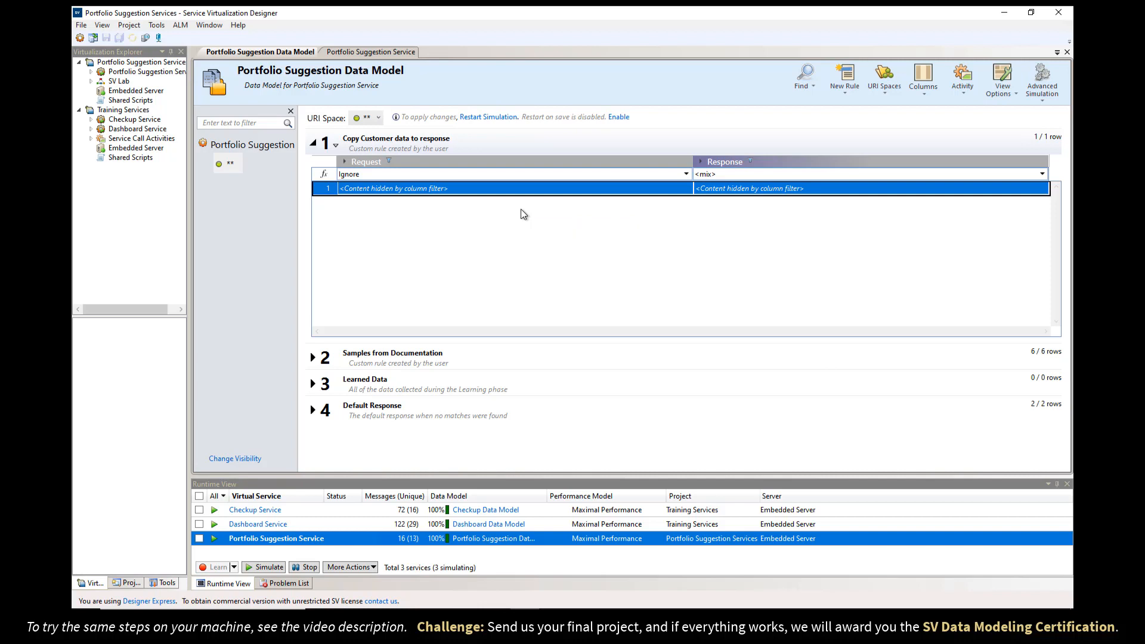
Step: Show the active response columns of the Copy Customer data to response rule and restart the simulation
right_click(753, 159)
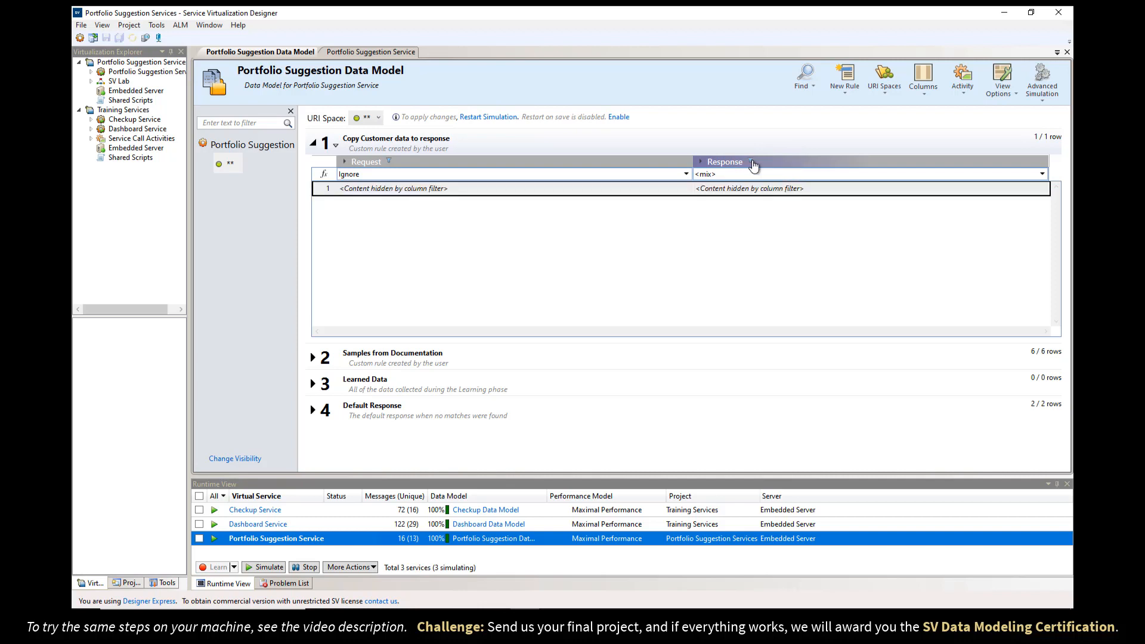
click(797, 185)
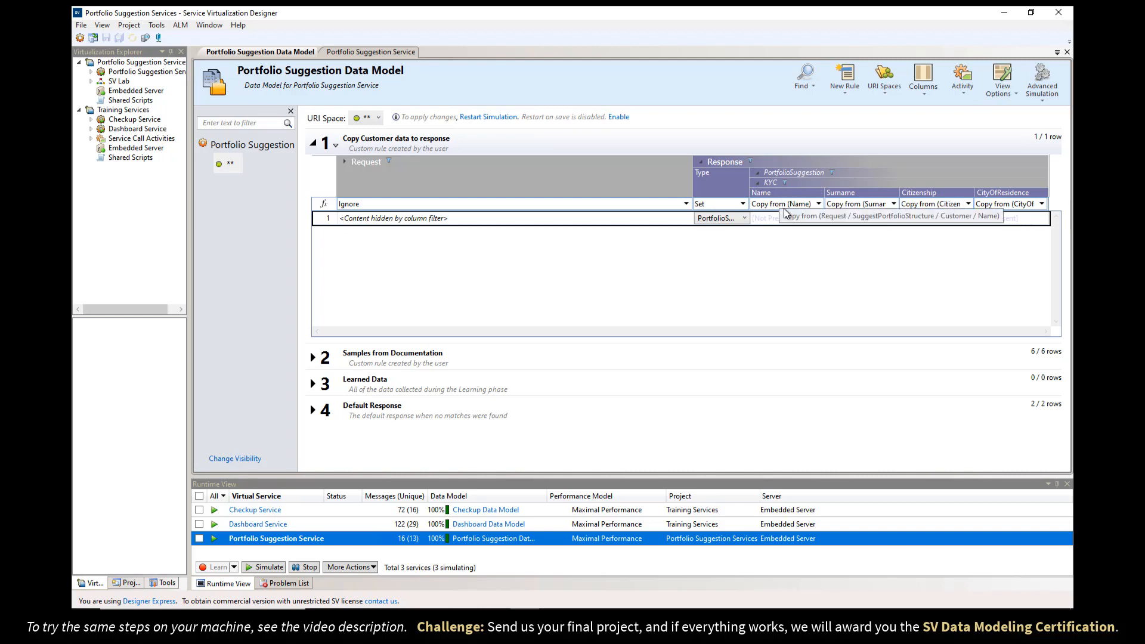
click(487, 117)
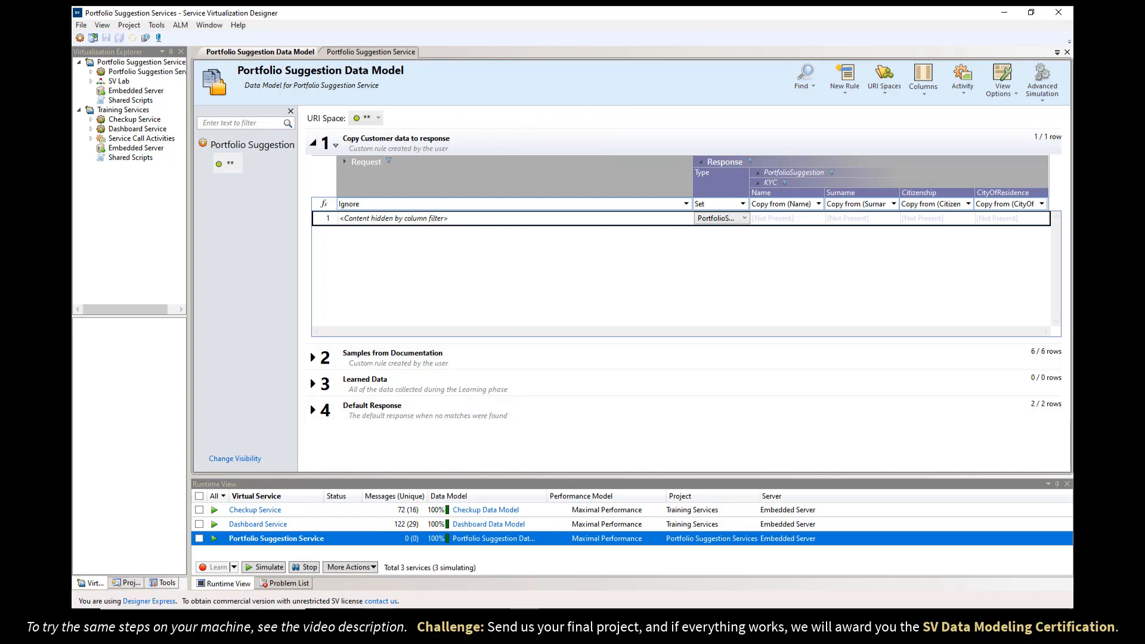
Step: Switch to the browser dashboard, resend the portfolio request to check the copied customer data, and return to the hands-on instructions
click(379, 620)
drag(273, 467, 427, 525)
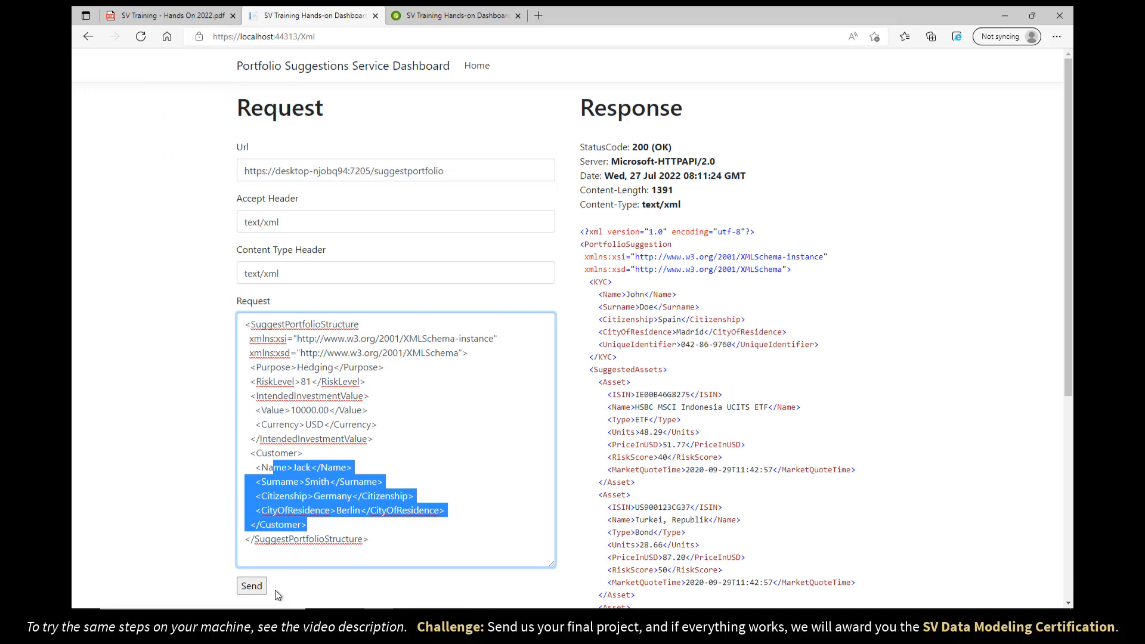
click(252, 586)
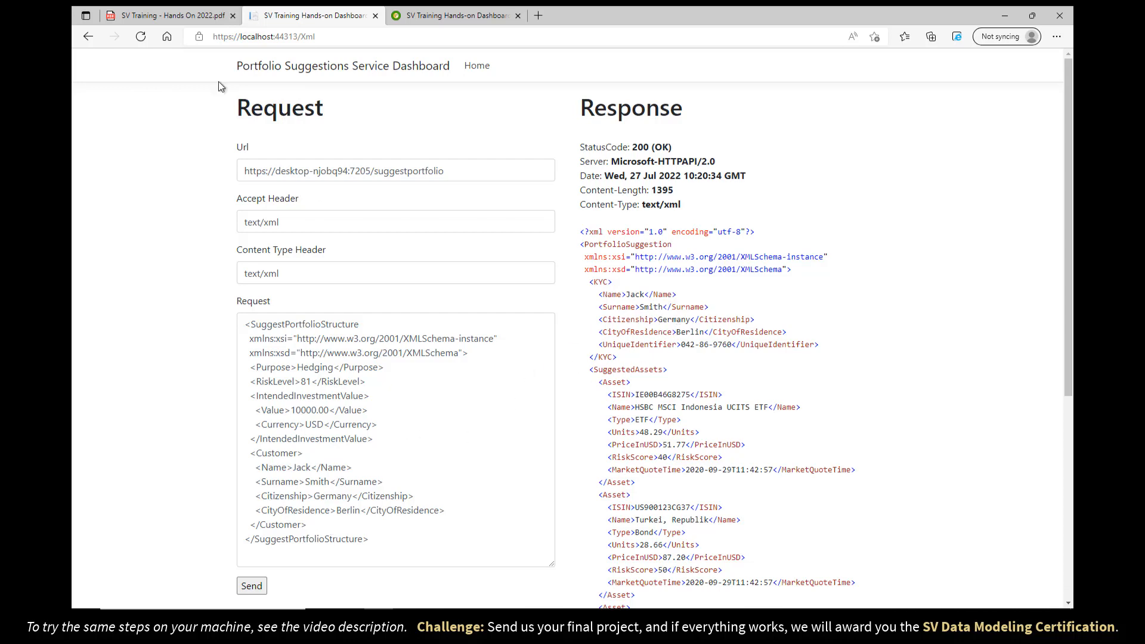
click(192, 20)
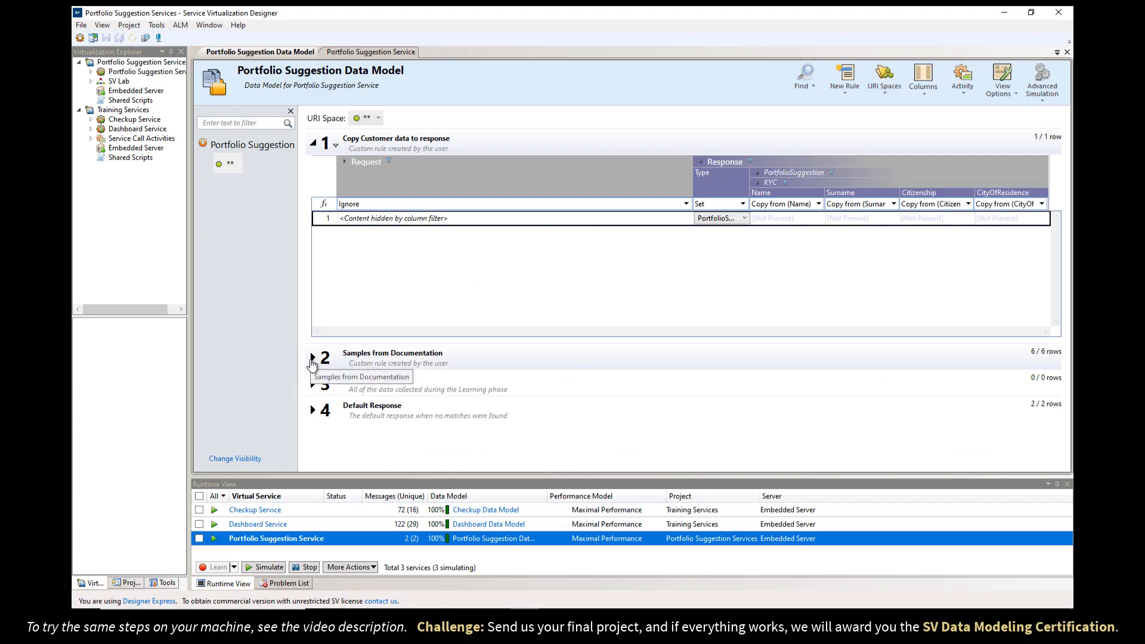
Step: Copy the TransactionId value from the first row of the Samples from Documentation rule in the data model
click(312, 358)
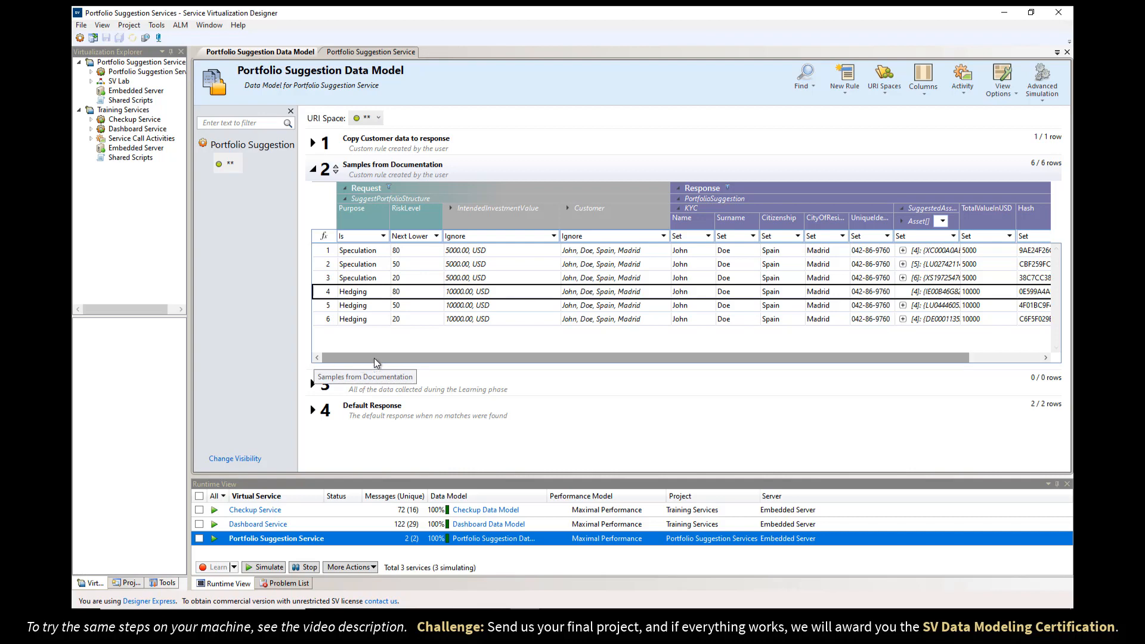
drag(374, 358, 714, 359)
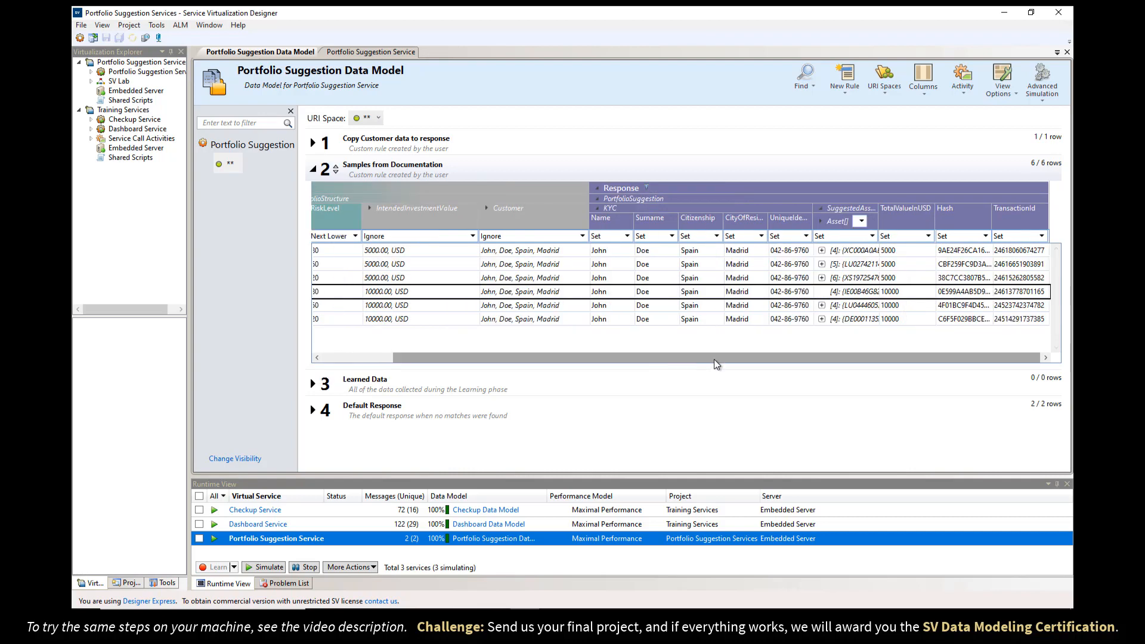
click(1013, 255)
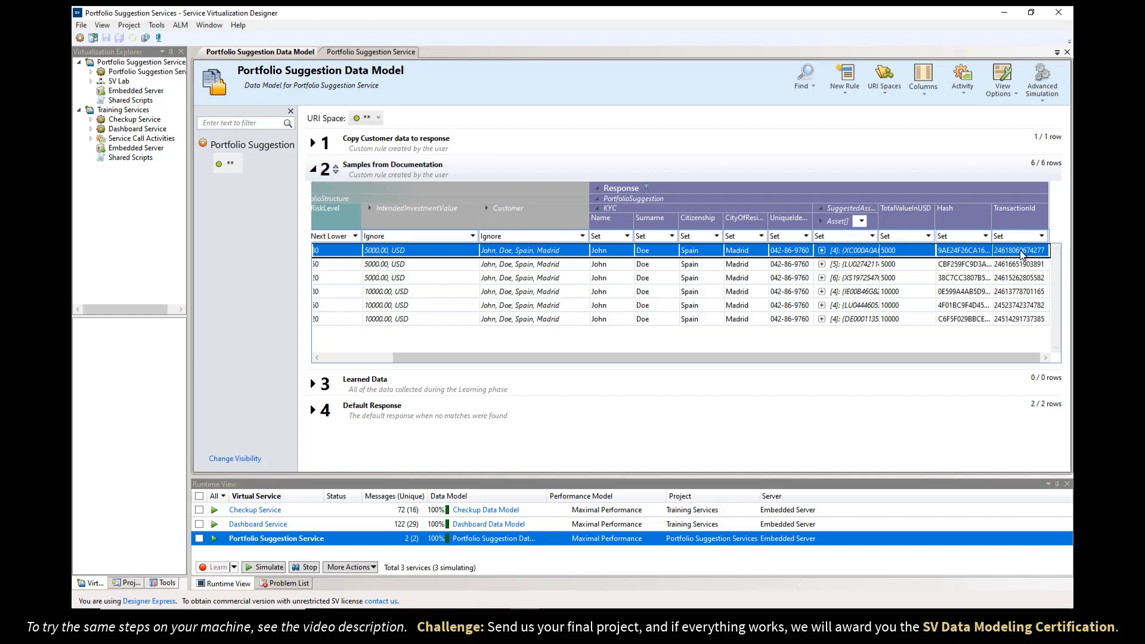
click(1021, 251)
key(ctrl+c)
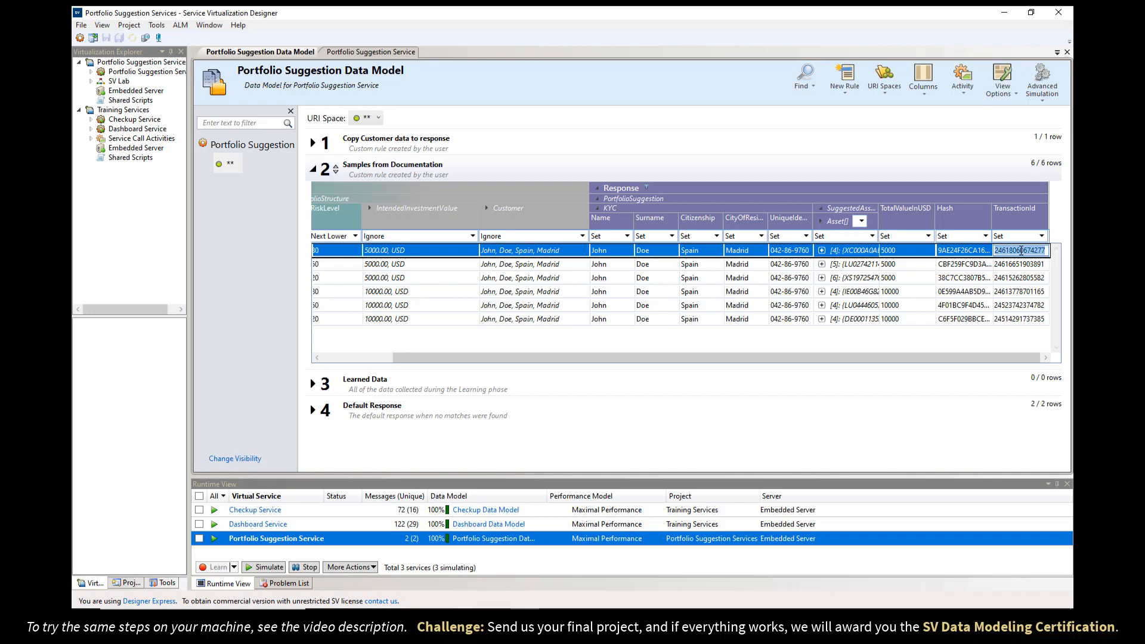
click(313, 169)
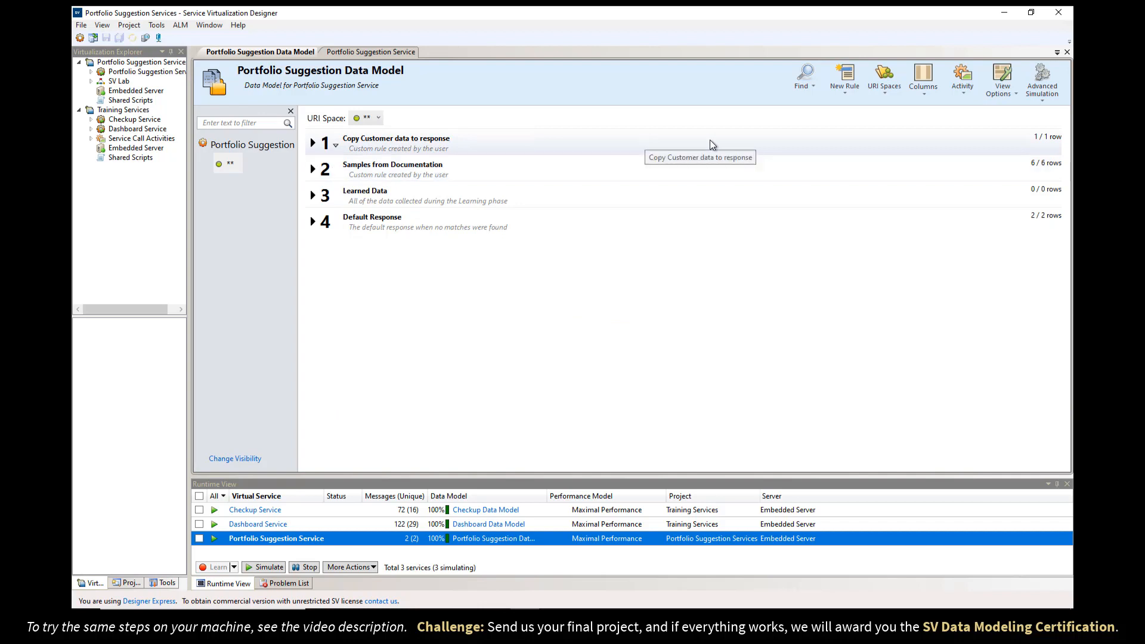
Step: Create a rule named "Generate Transaction ID Squentially" for the current operation only and add a row to it
click(844, 77)
click(851, 119)
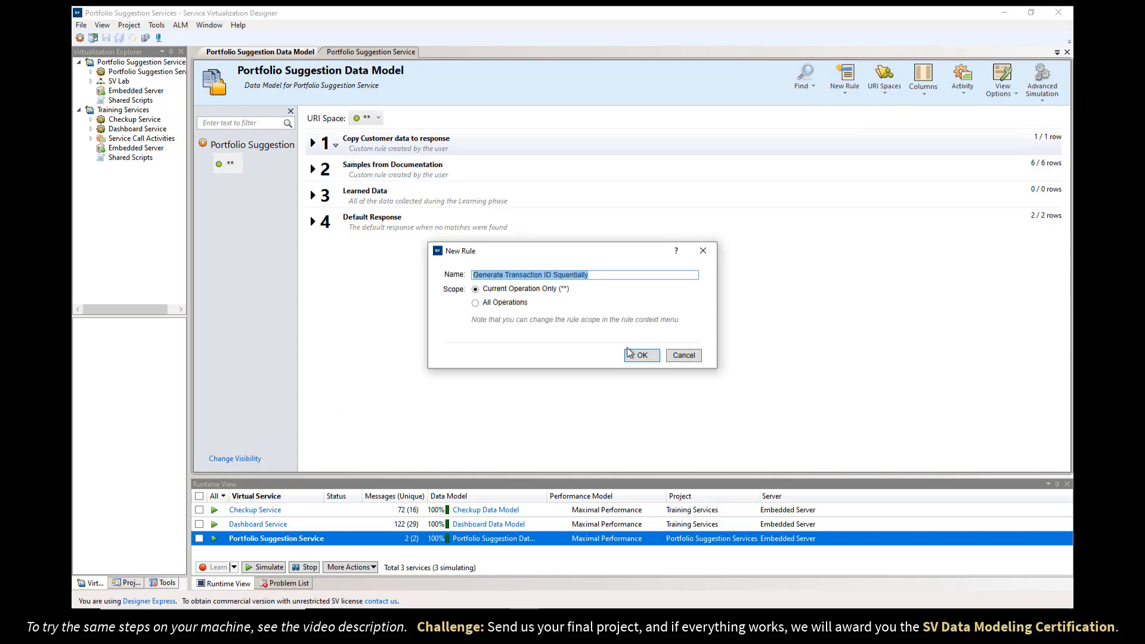
click(637, 353)
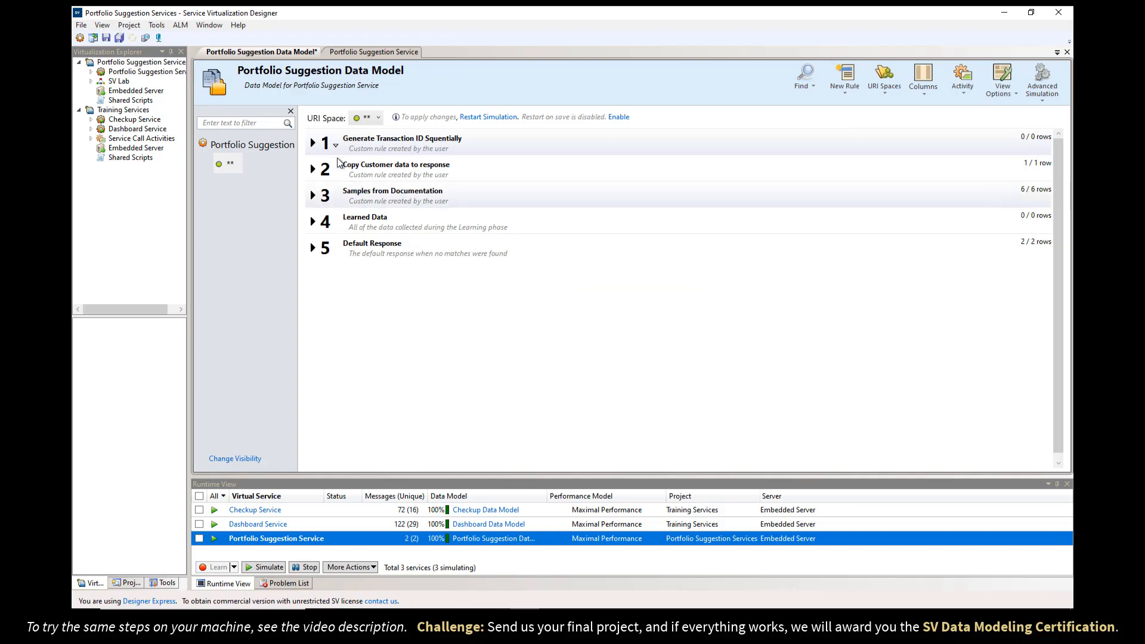
click(313, 143)
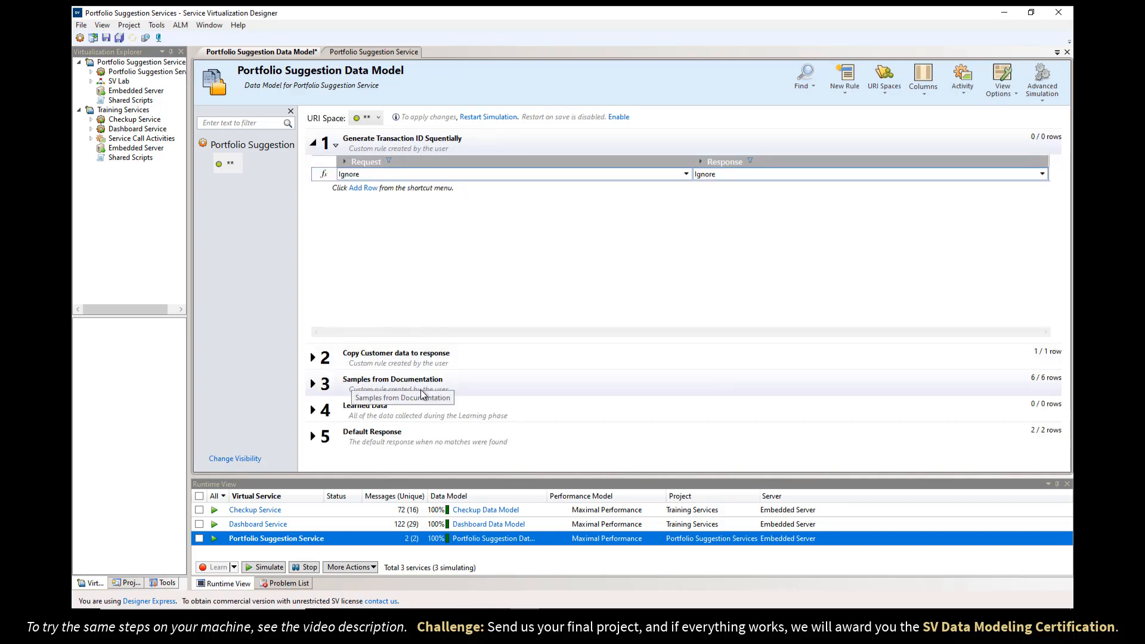
click(362, 188)
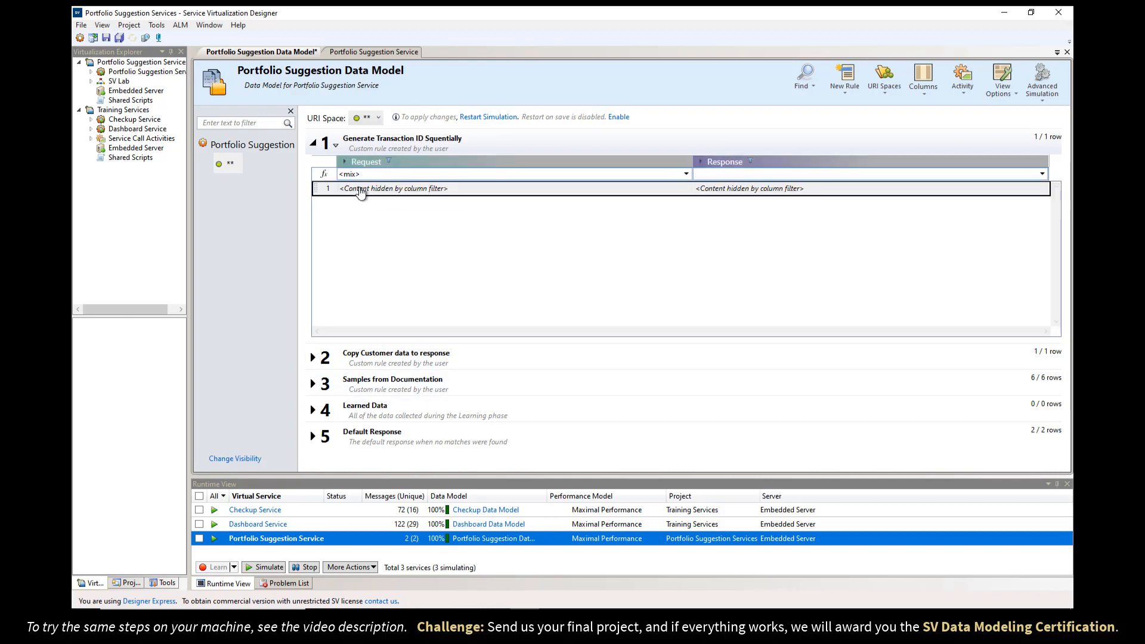
Step: Open the new row's detail and set the request Type function to Ignore
right_click(582, 191)
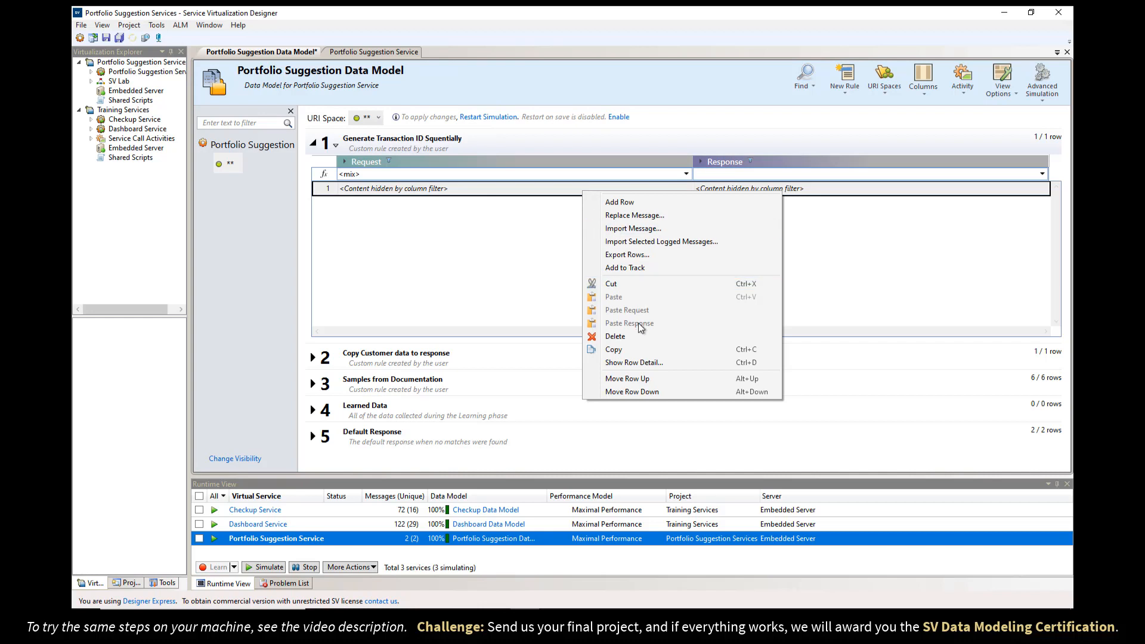
click(649, 363)
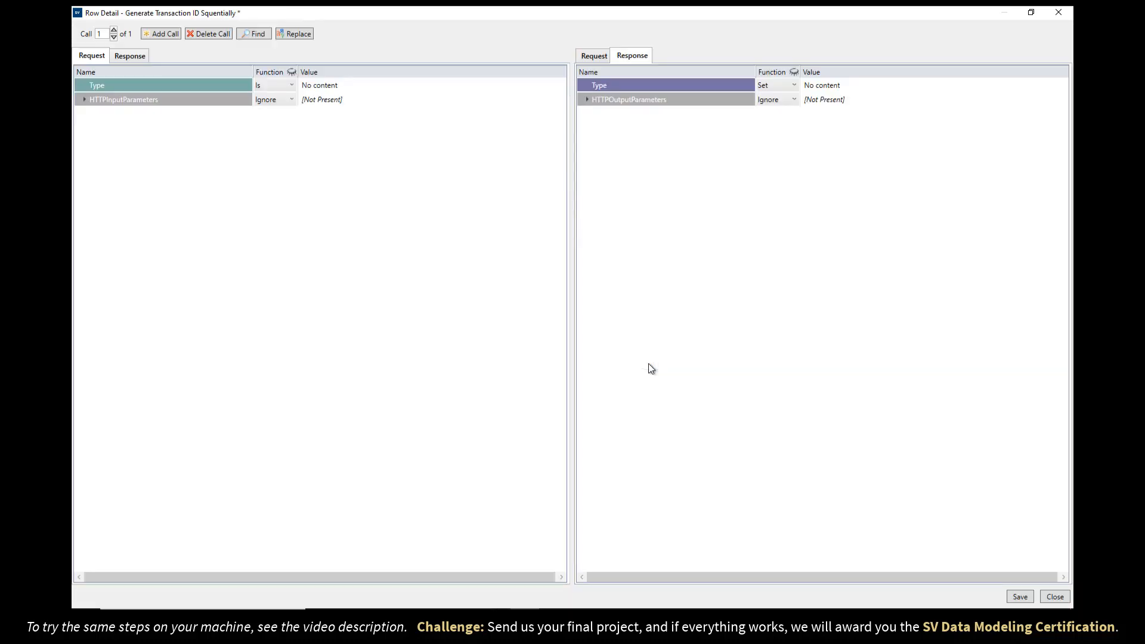
click(292, 85)
click(284, 120)
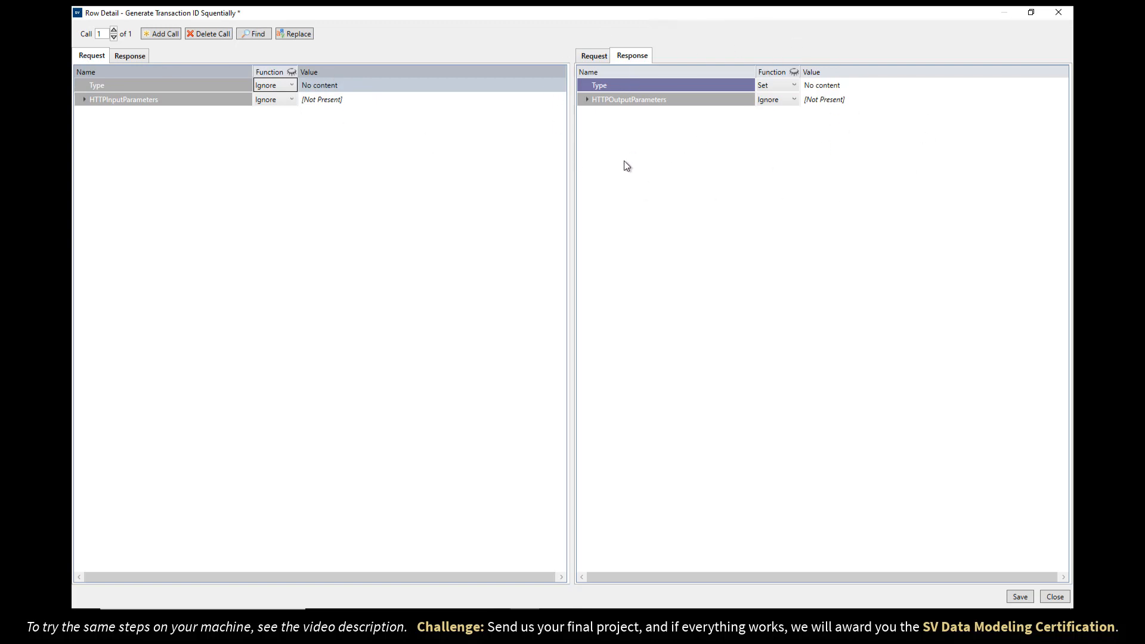
Step: Set the response Type value to PortfolioSuggestion in the row detail
click(847, 85)
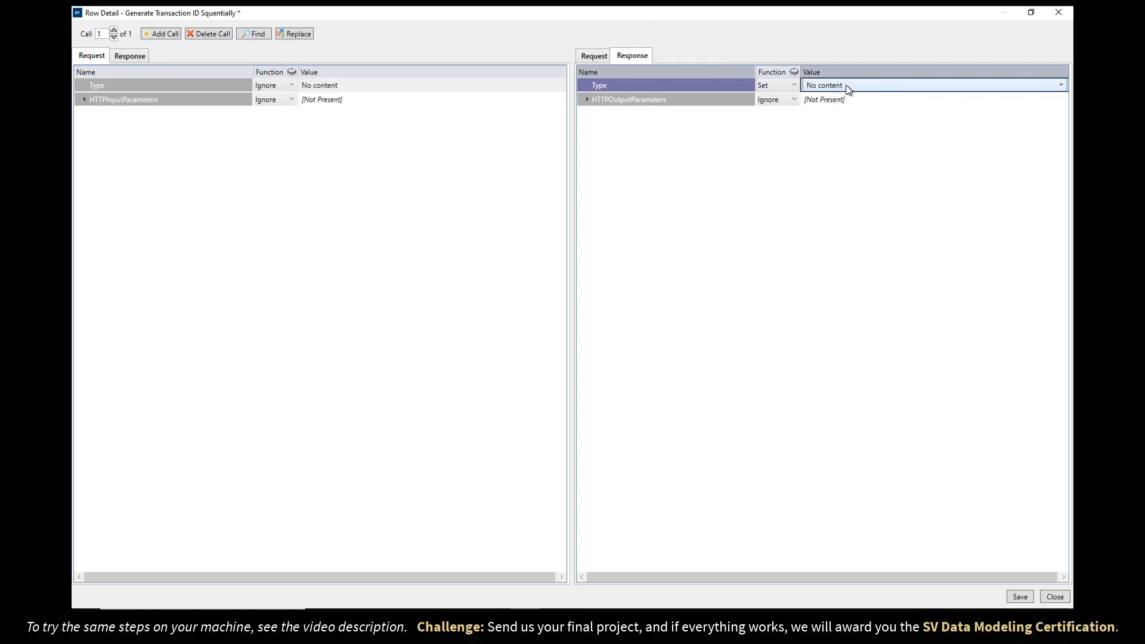
click(846, 86)
click(847, 110)
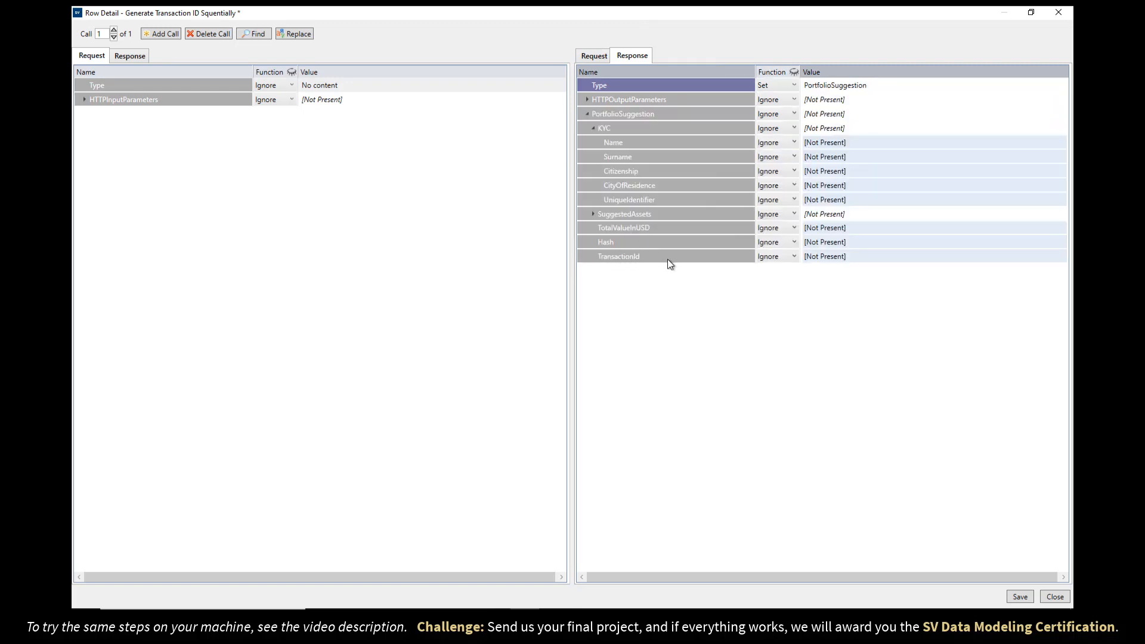
click(795, 256)
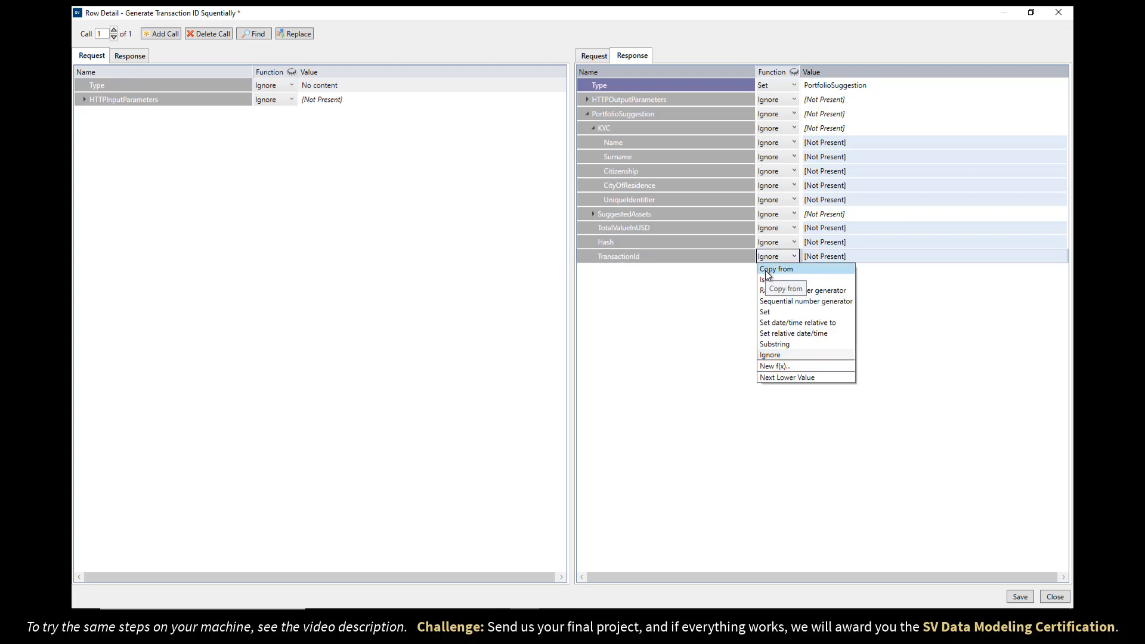
click(799, 304)
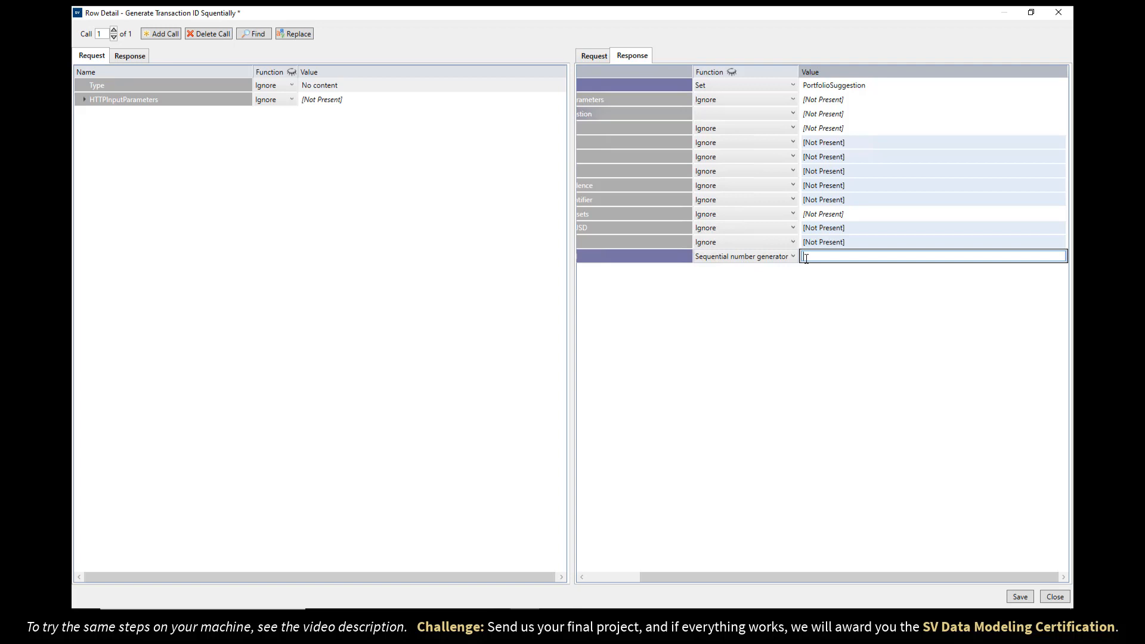
text(0)
text(1;)
key(ctrl+v)
key(BackSpace)
key(BackSpace)
key(BackSpace)
key(BackSpace)
text(##)
key(Left)
text(DDDD)
key(shift+Right)
key(shift+Right)
key(shift+Right)
key(shift+Right)
key(shift+Right)
key(shift+Right)
key(Right)
key(shift+Right)
key(shift+Right)
key(shift+Right)
key(shift+Right)
key(shift+Right)
key(shift+Right)
key(shift+Right)
key(shift+Right)
key(shift+Right)
key(shift+Right)
key(shift+Right)
key(shift+Right)
key(shift+Right)
key(shift+Left)
key(shift+Left)
key(shift+Left)
key(shift+Right)
key(shift+Right)
key(shift+Right)
key(shift+Right)
key(shift+Right)
key(shift+Right)
key(Return)
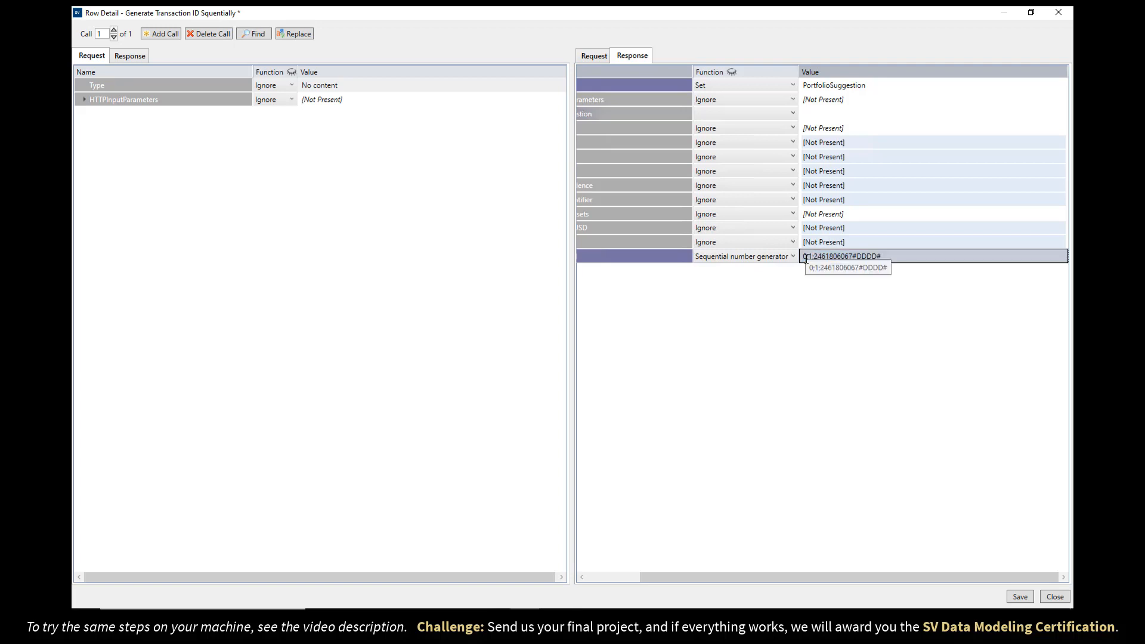
Step: Save and close the row detail, and restart the simulation to apply the new rule
click(829, 241)
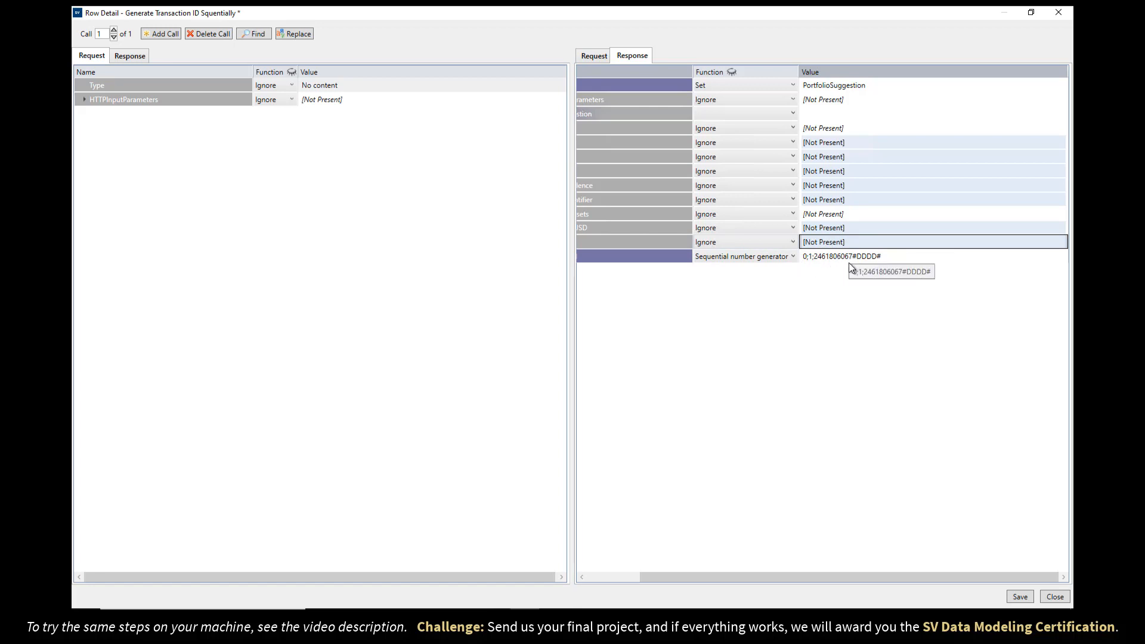
click(1021, 599)
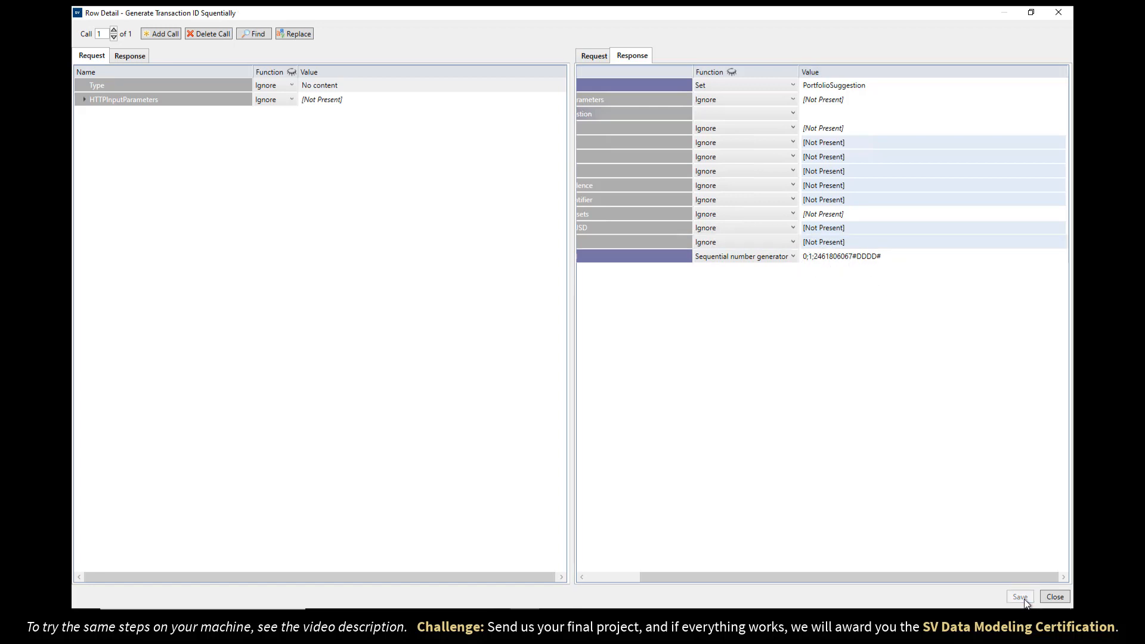
click(1055, 597)
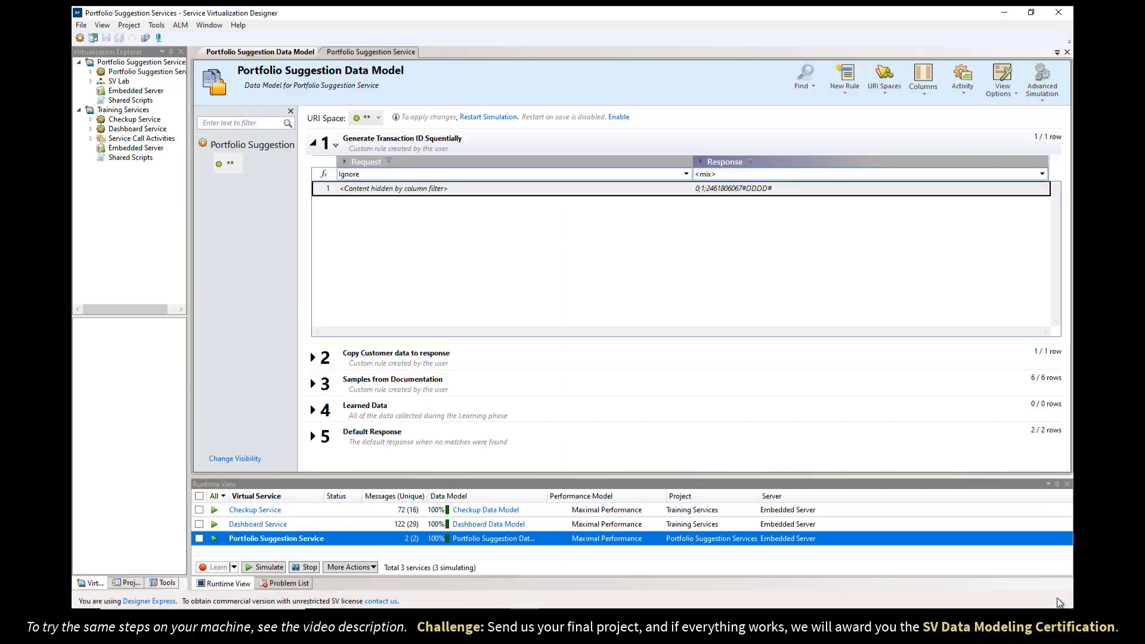
click(484, 122)
Step: Switch to the browser dashboard, send the portfolio request, and inspect the last four digits of the response's TransactionId
click(378, 619)
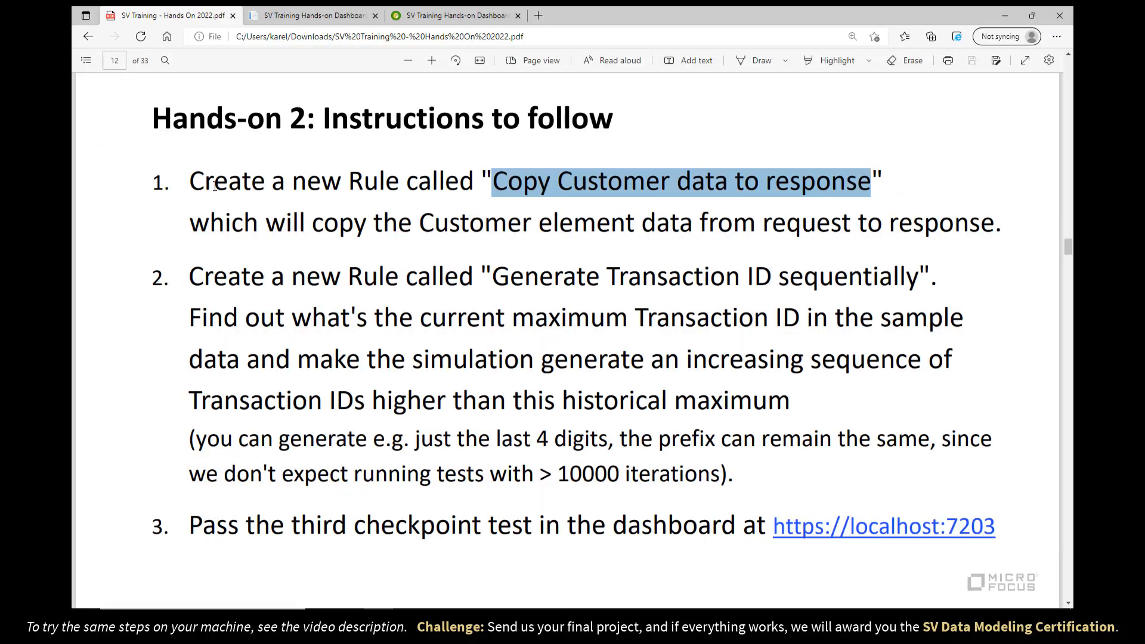
click(350, 22)
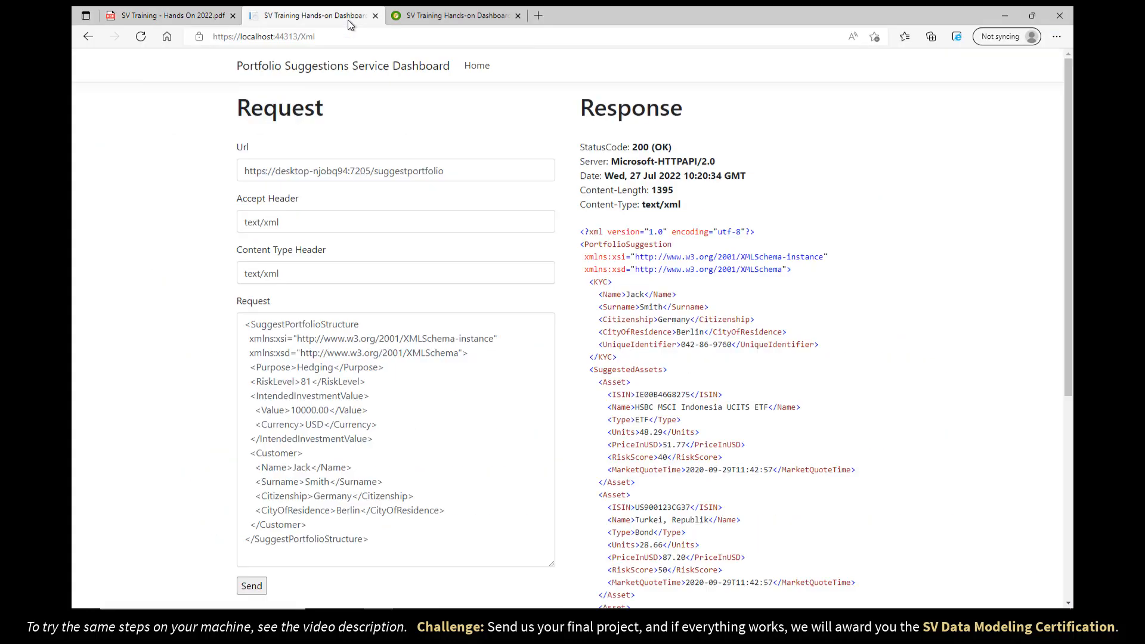
click(251, 586)
scroll(793, 463, down, 5)
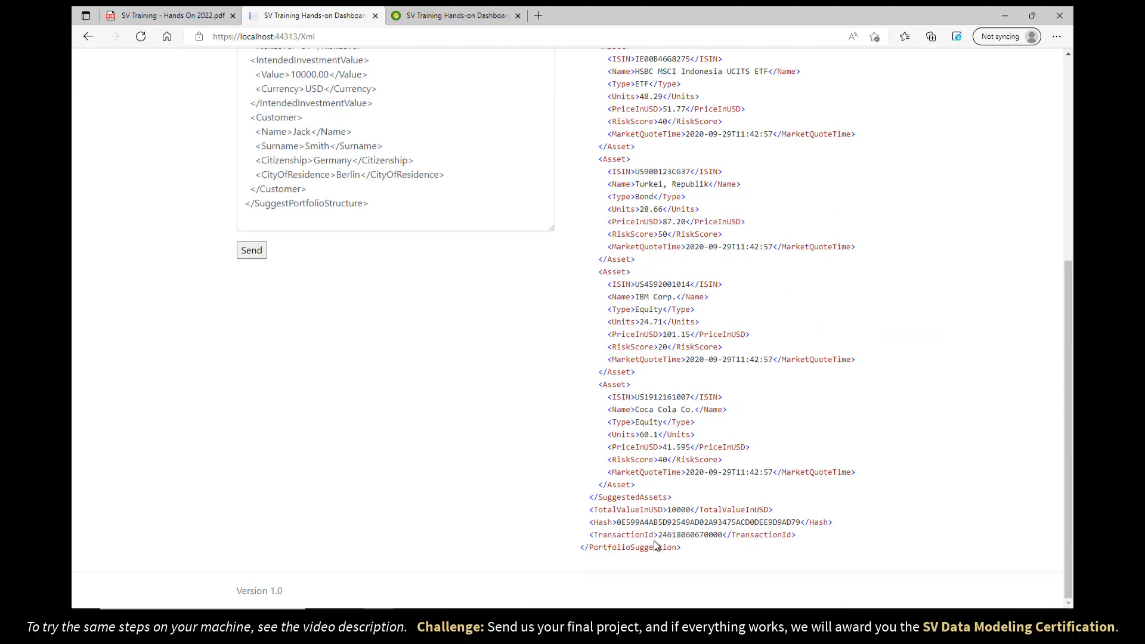
drag(658, 535, 726, 537)
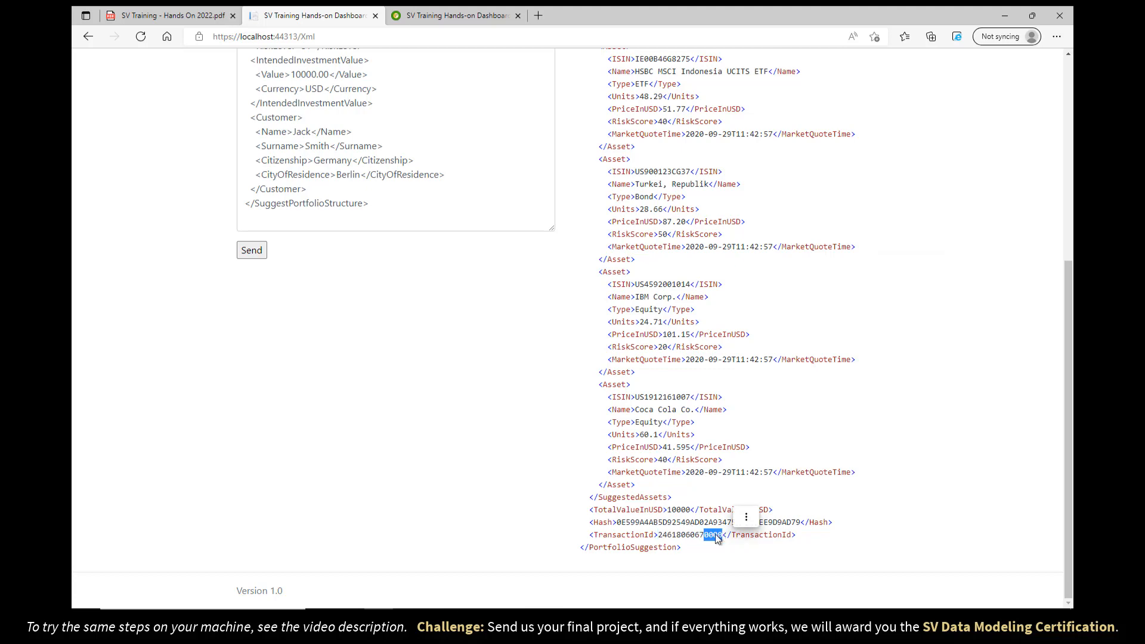
Step: Resend the portfolio request twice to compare the TransactionId values, and return to the Hands-on 2 instructions
click(247, 254)
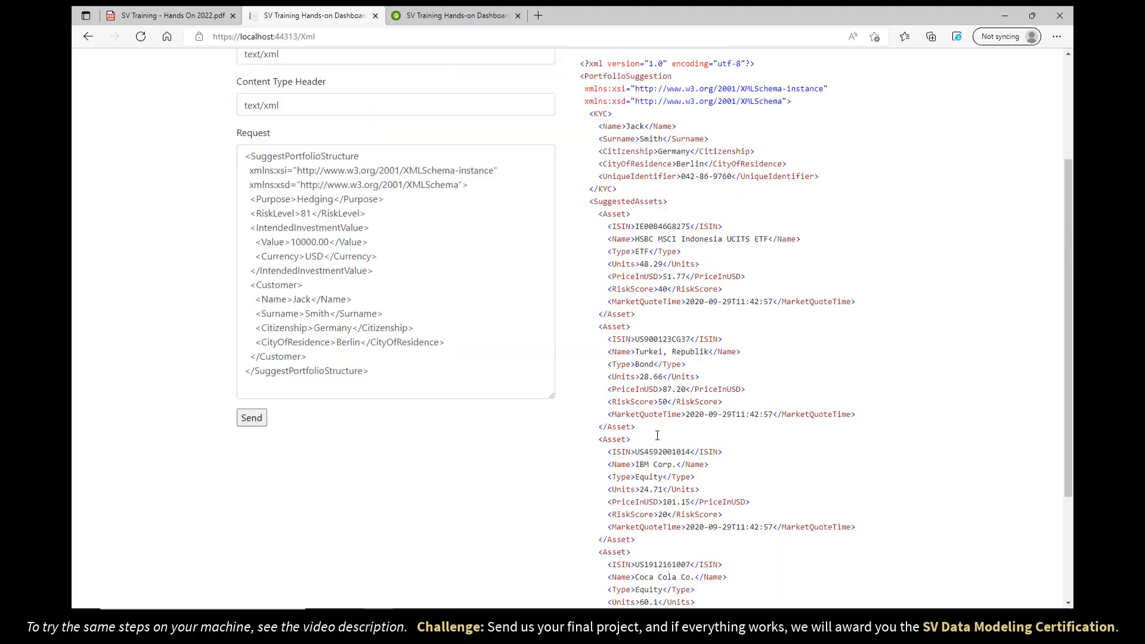
drag(658, 535, 724, 536)
click(707, 537)
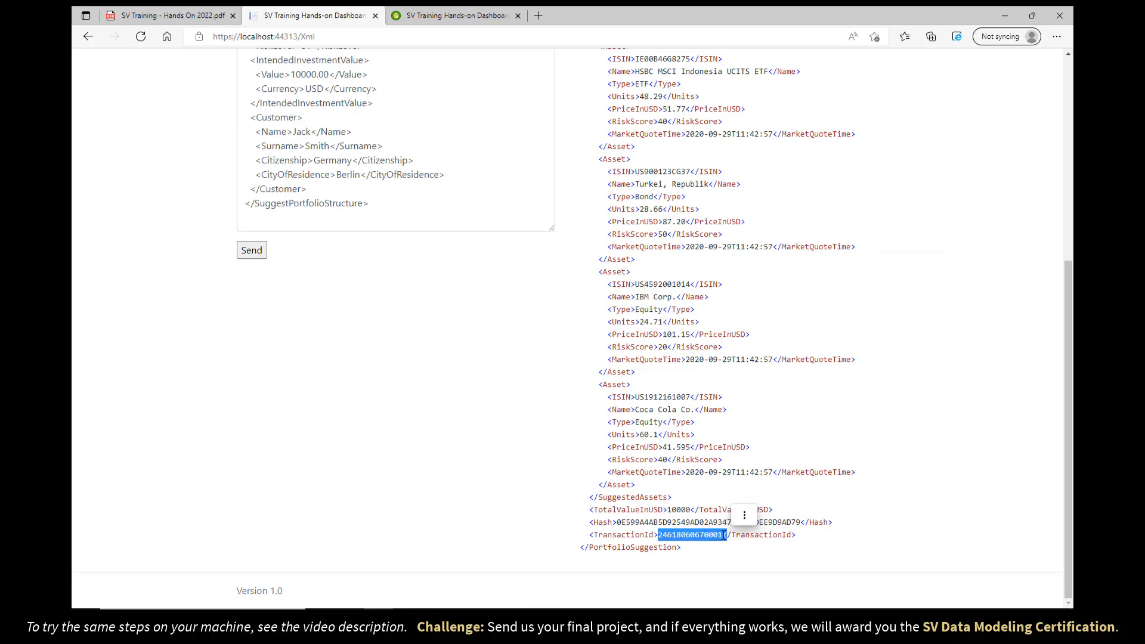
click(251, 254)
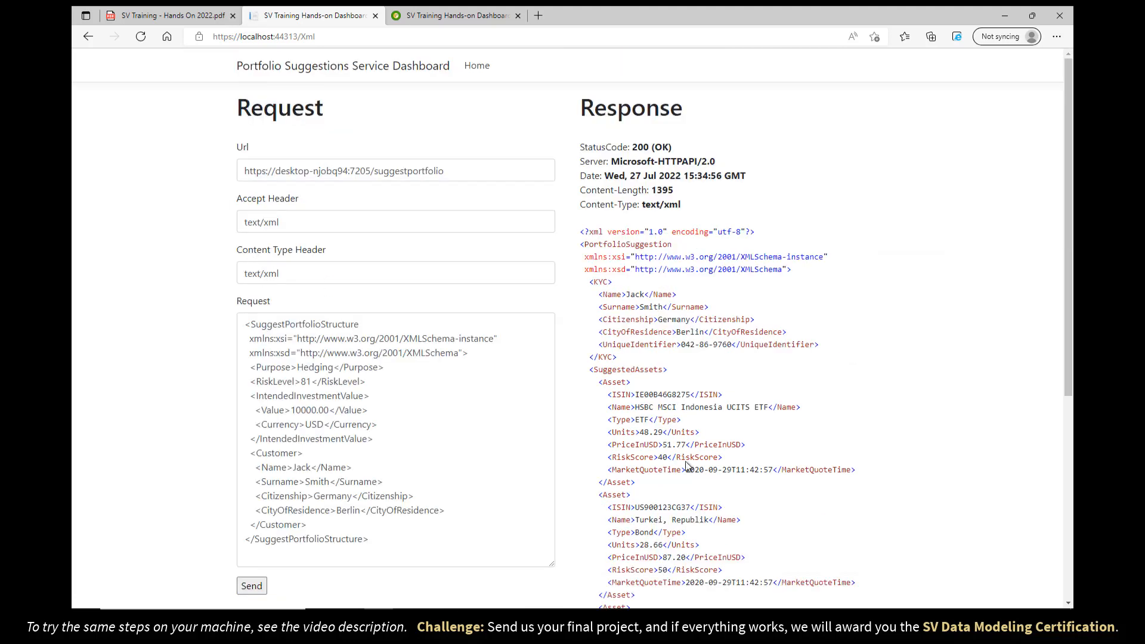
scroll(689, 465, down, 5)
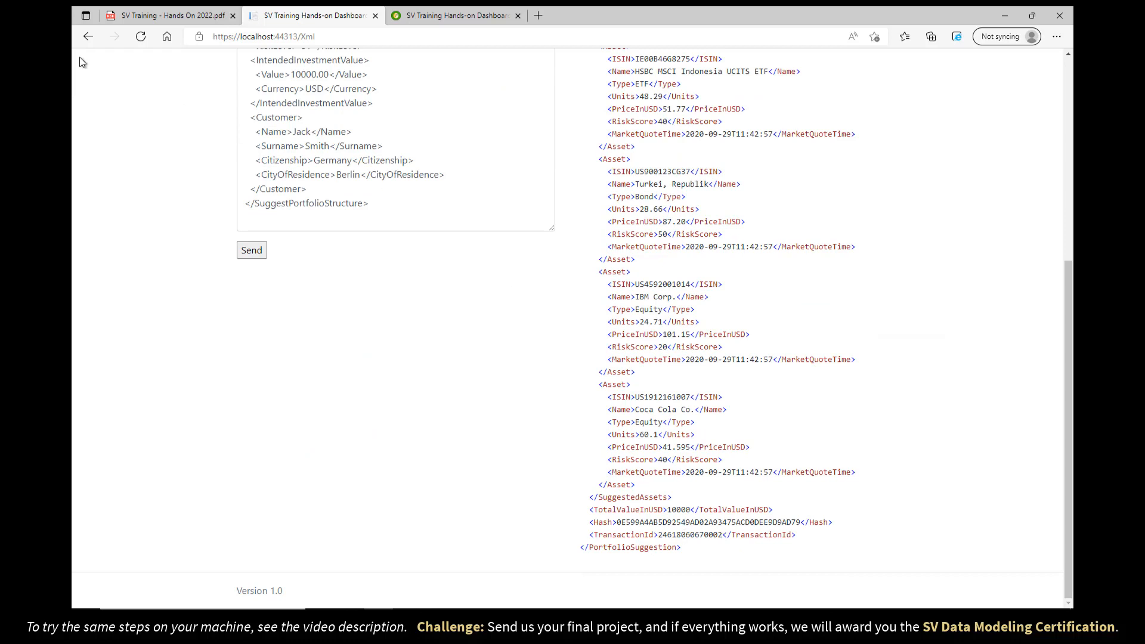
click(170, 15)
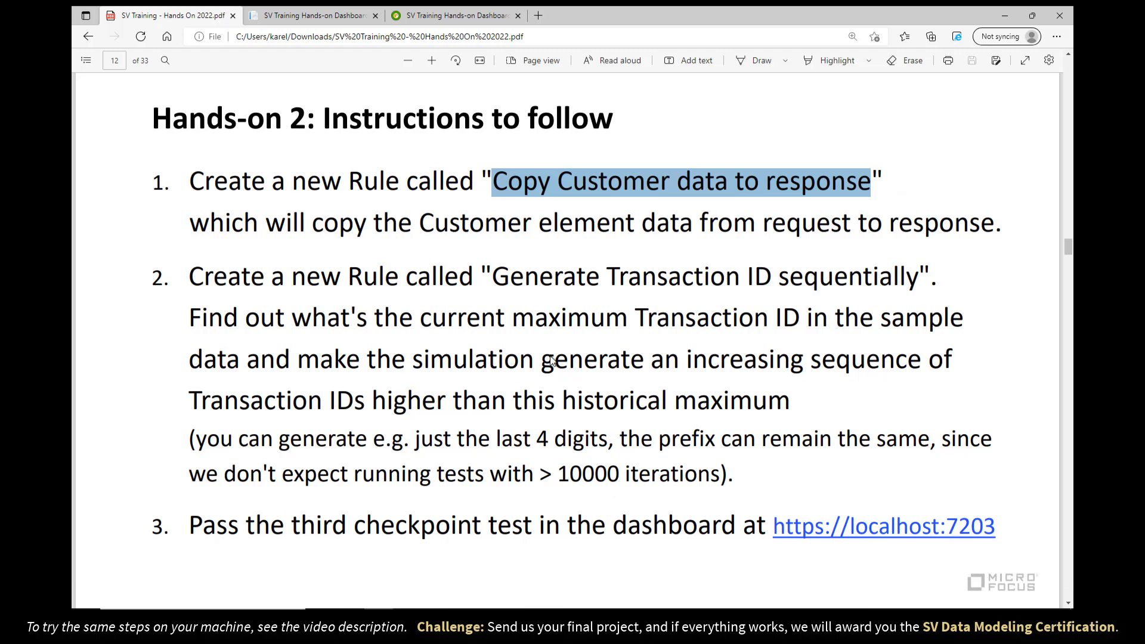
Step: Run the Dynamic Functions check on the training dashboard and compare the response's transaction ID with the sample data maximum in its details
click(413, 18)
click(694, 218)
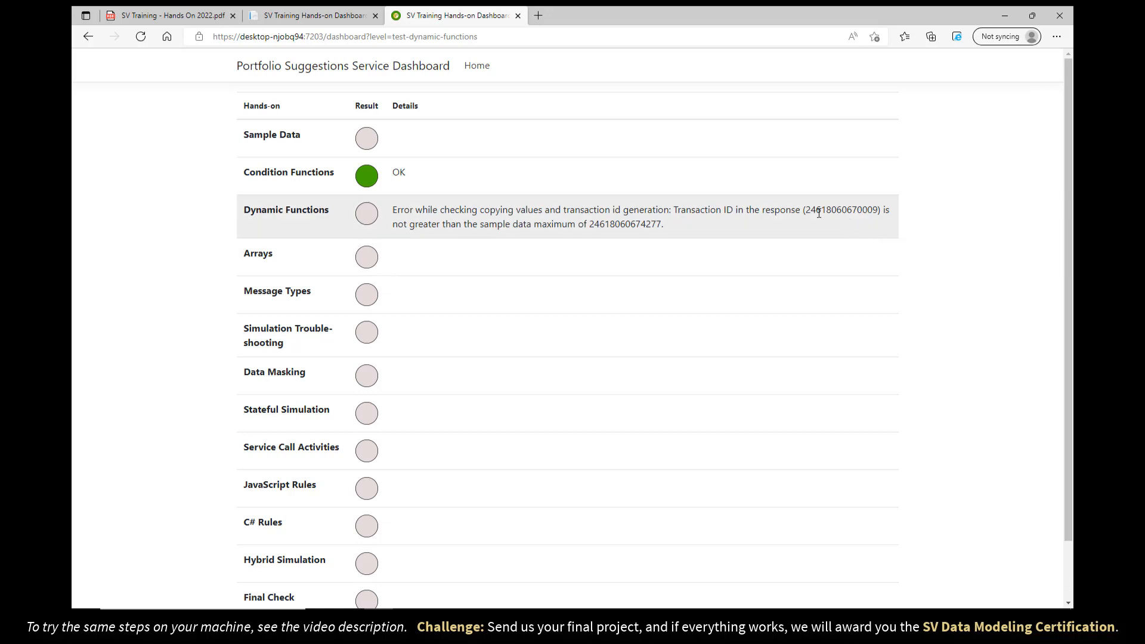
drag(806, 210, 879, 210)
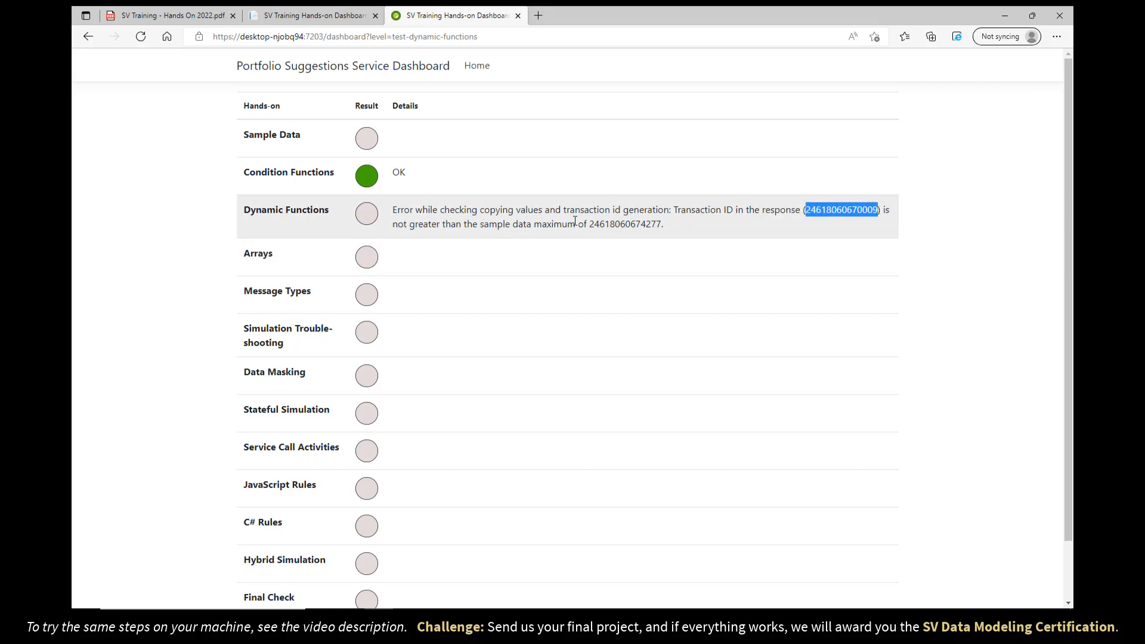
drag(589, 224, 662, 223)
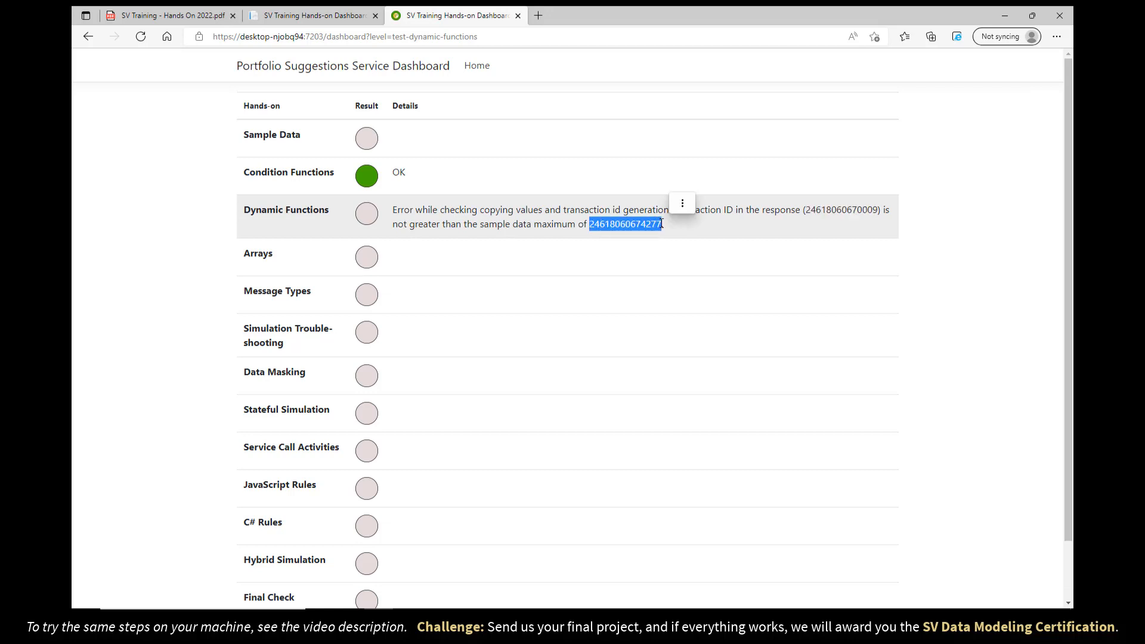
mouse_move(862, 210)
mouse_down()
mouse_move(853, 210)
mouse_move(878, 210)
mouse_up()
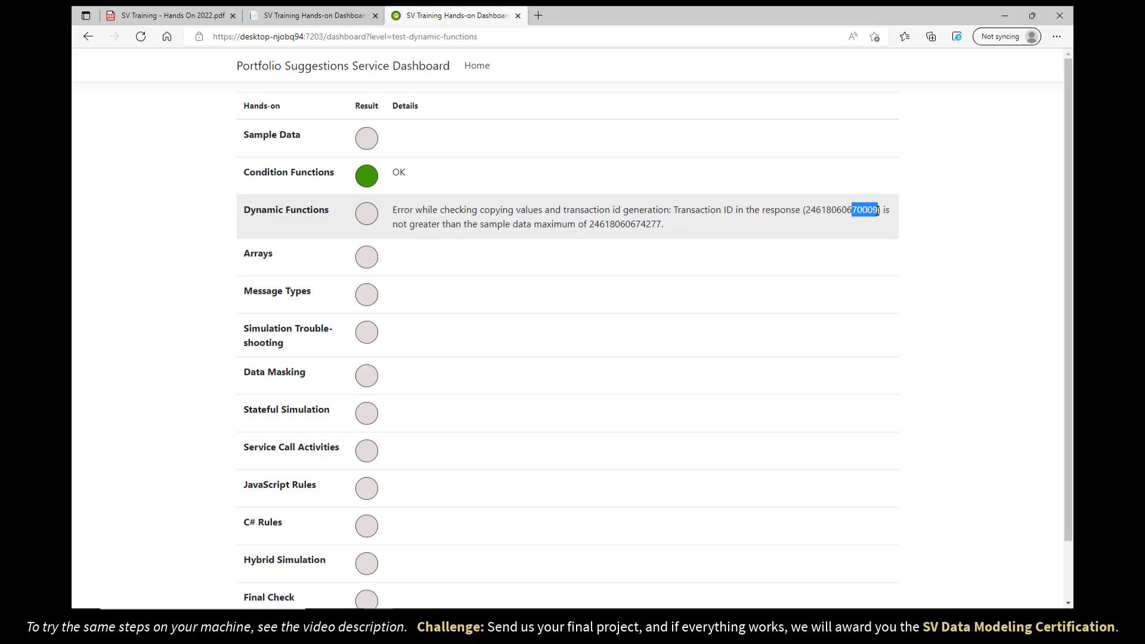
mouse_move(636, 225)
mouse_down()
mouse_move(662, 225)
mouse_move(642, 225)
mouse_up()
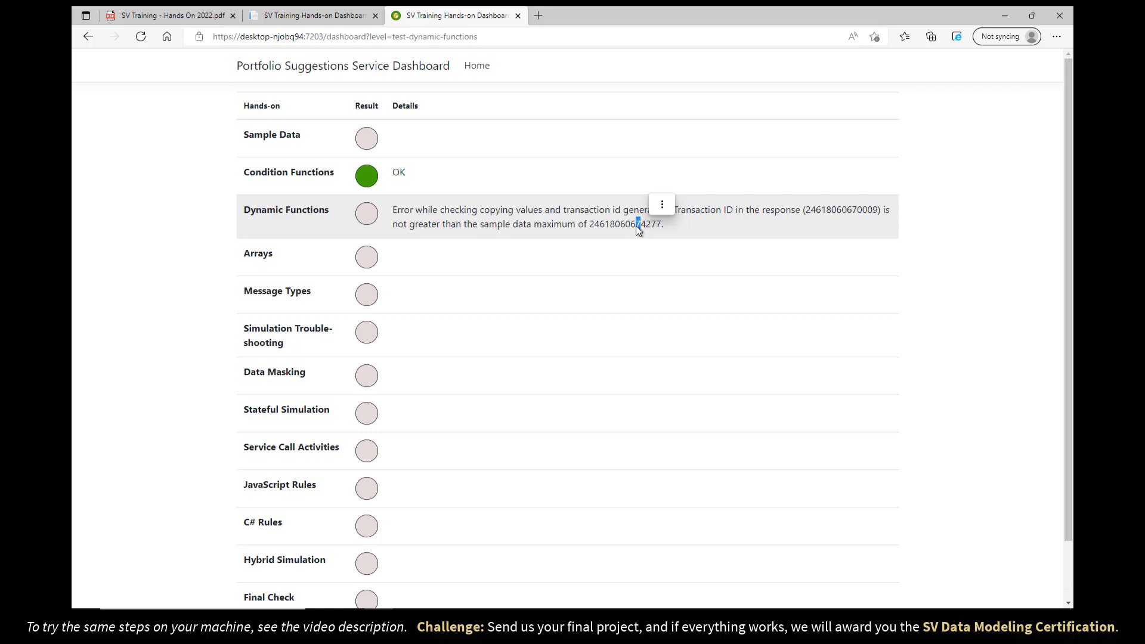
drag(879, 210, 851, 210)
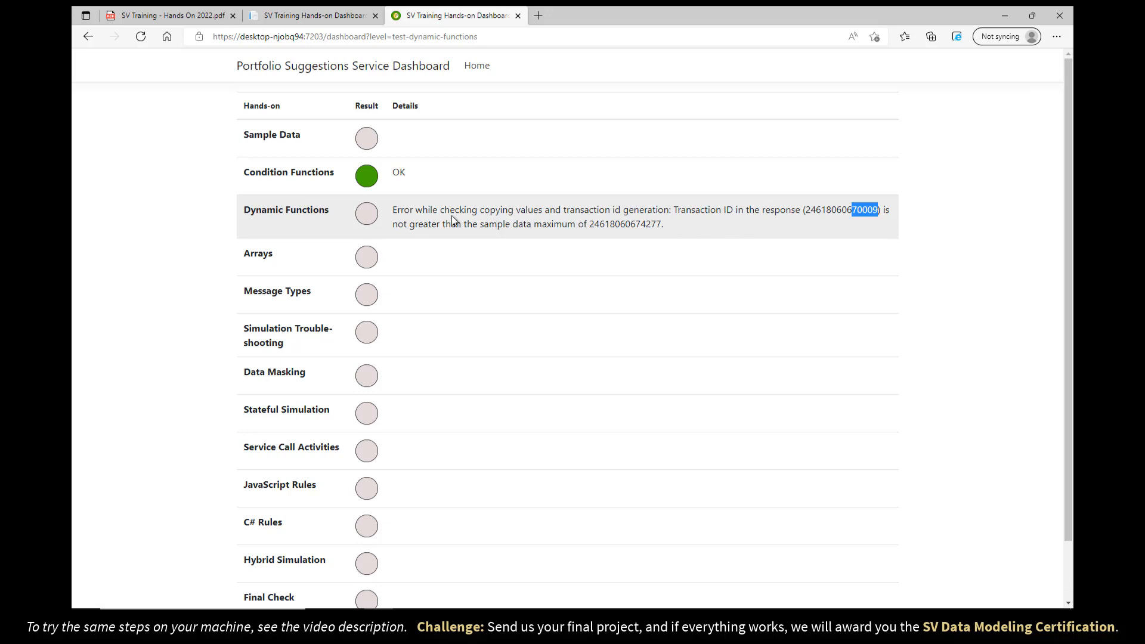
click(526, 618)
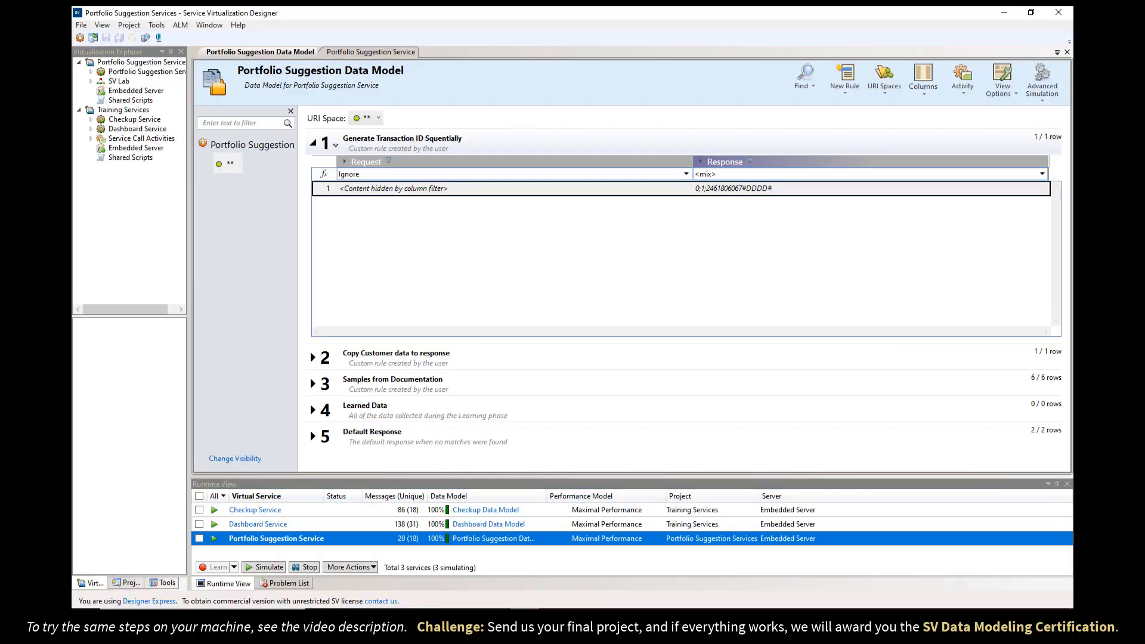
right_click(751, 160)
click(778, 182)
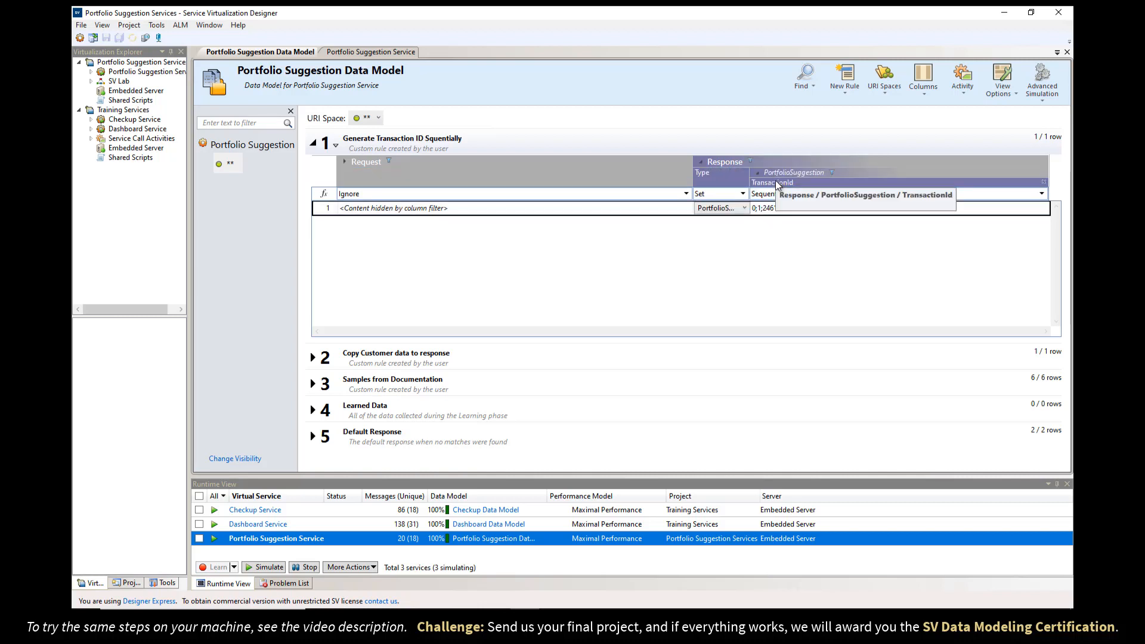
click(795, 209)
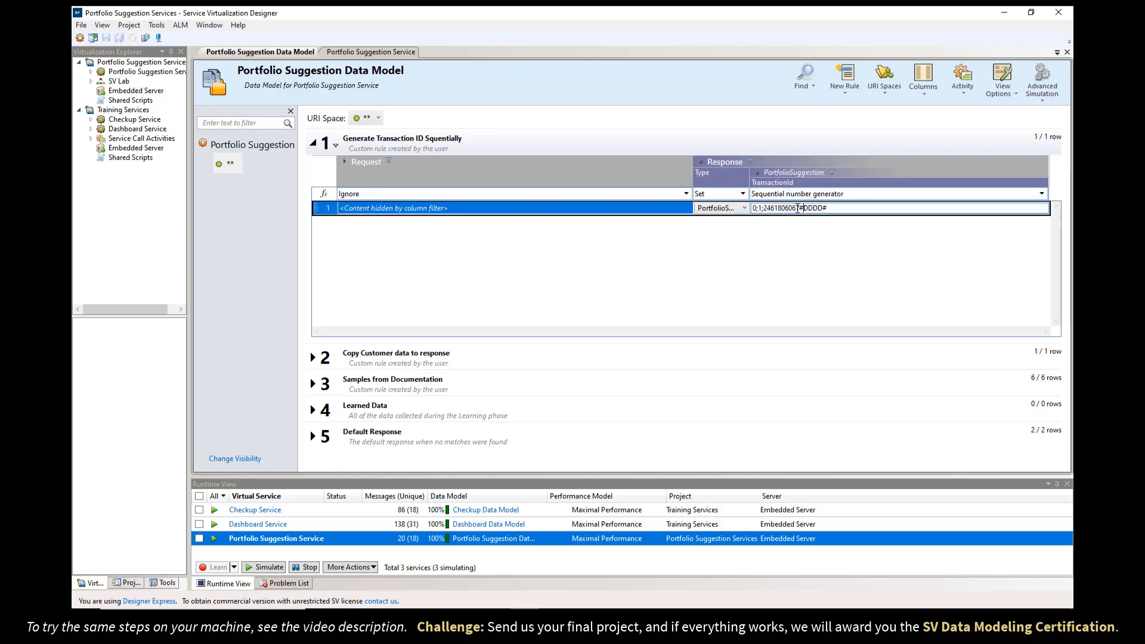
key(shift+Left)
text(8)
key(Return)
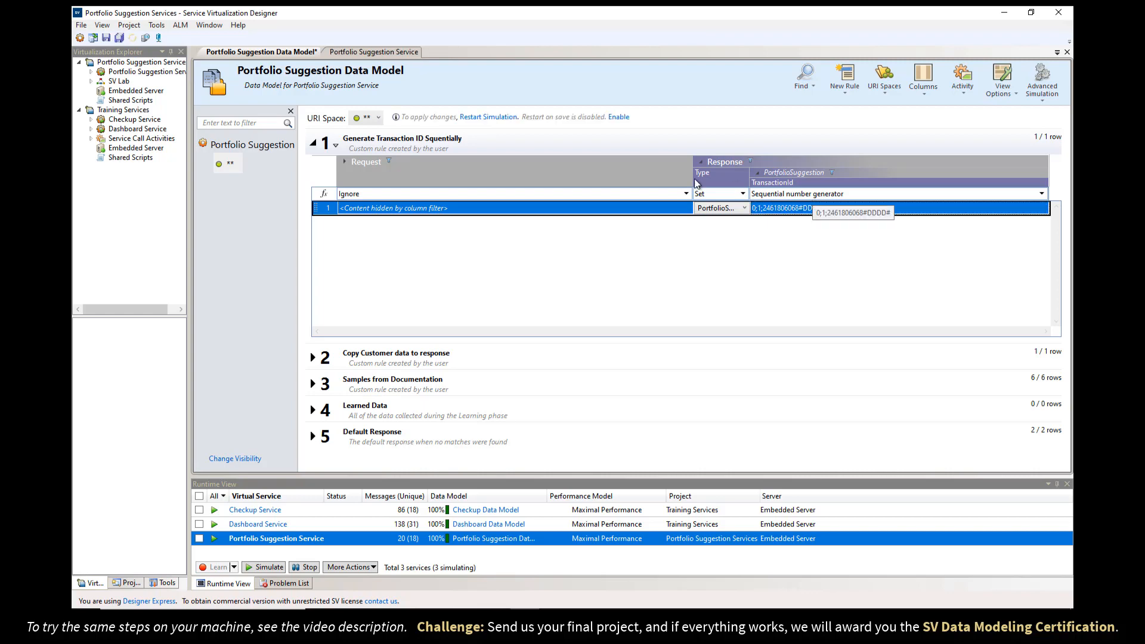
Step: Restart the simulation to apply the changed TransactionId prefix and rerun the Dynamic Functions check on the browser dashboard
click(481, 118)
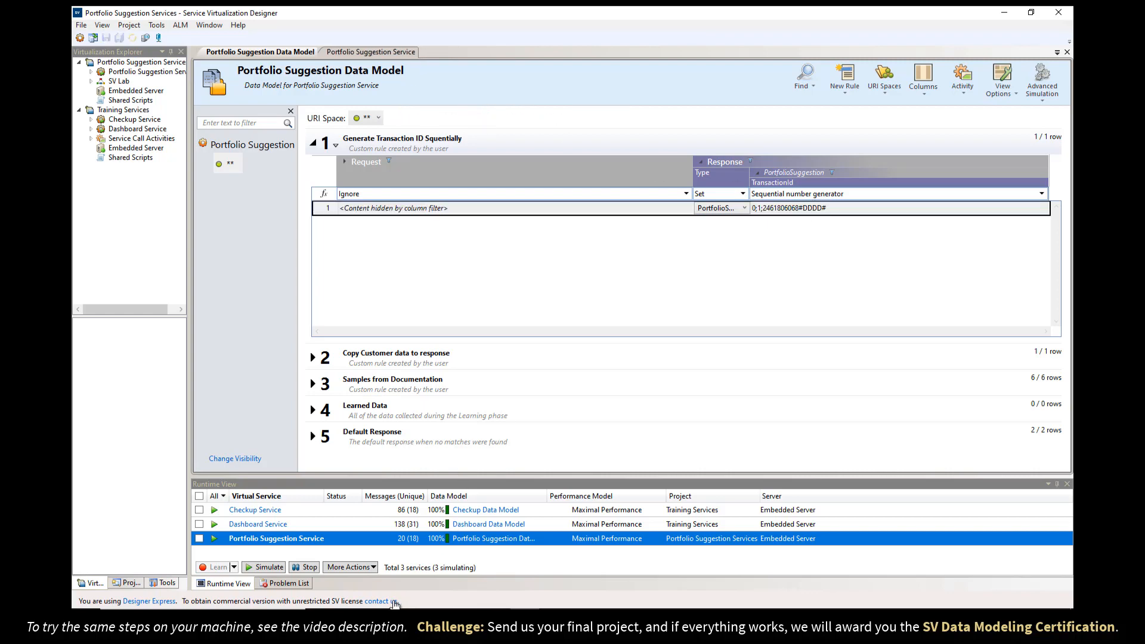
key(alt+Tab)
click(368, 219)
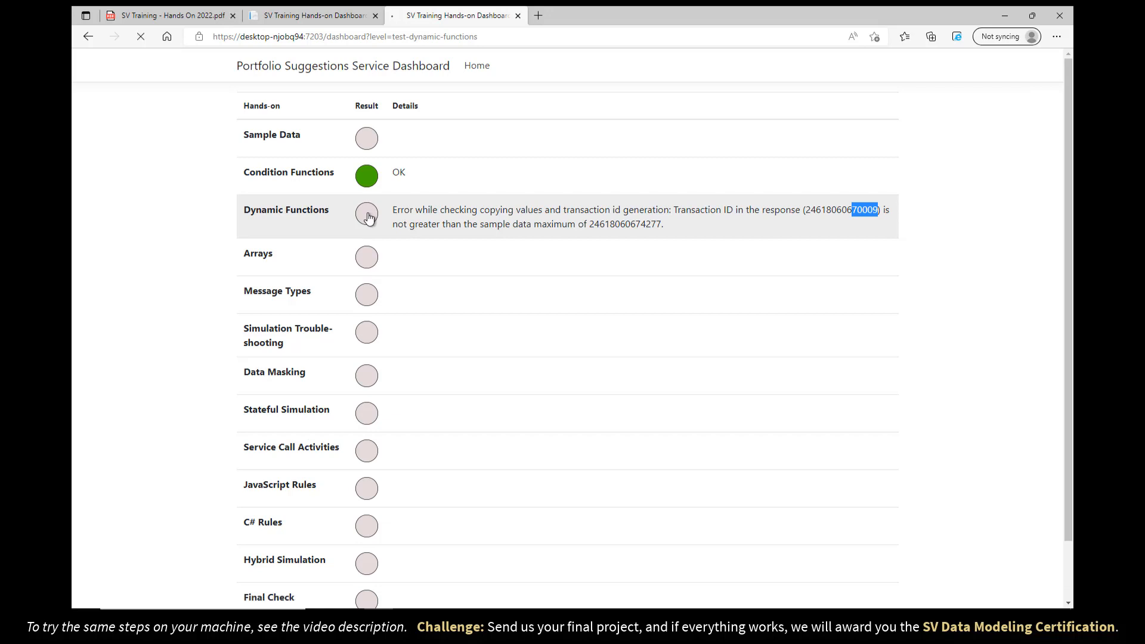